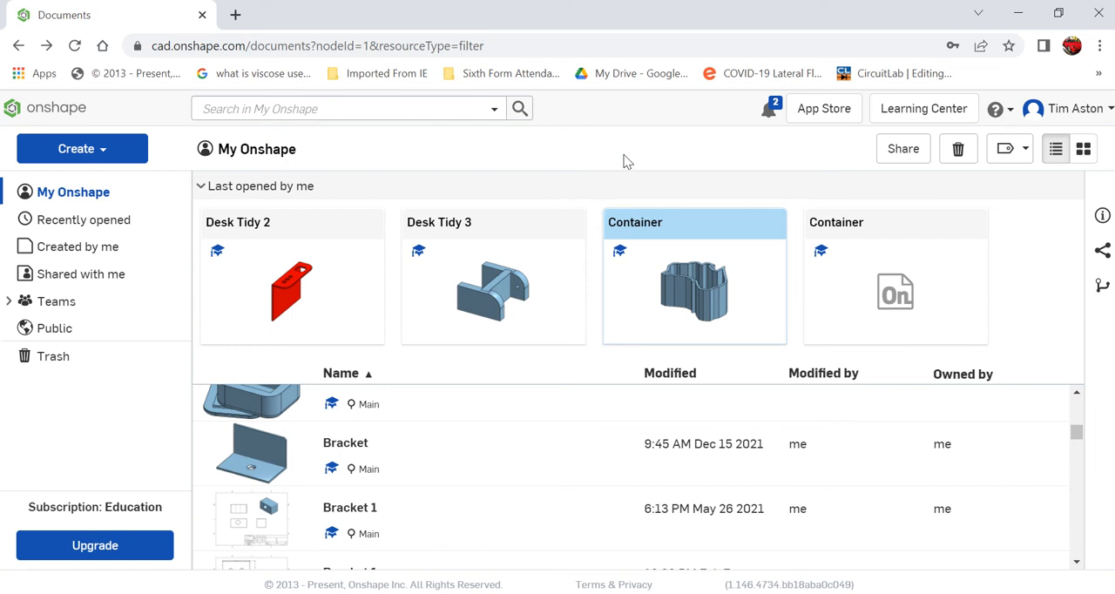
Import the Australia image file from the Desktop into My Onshape and dismiss the upload notifications
click(109, 153)
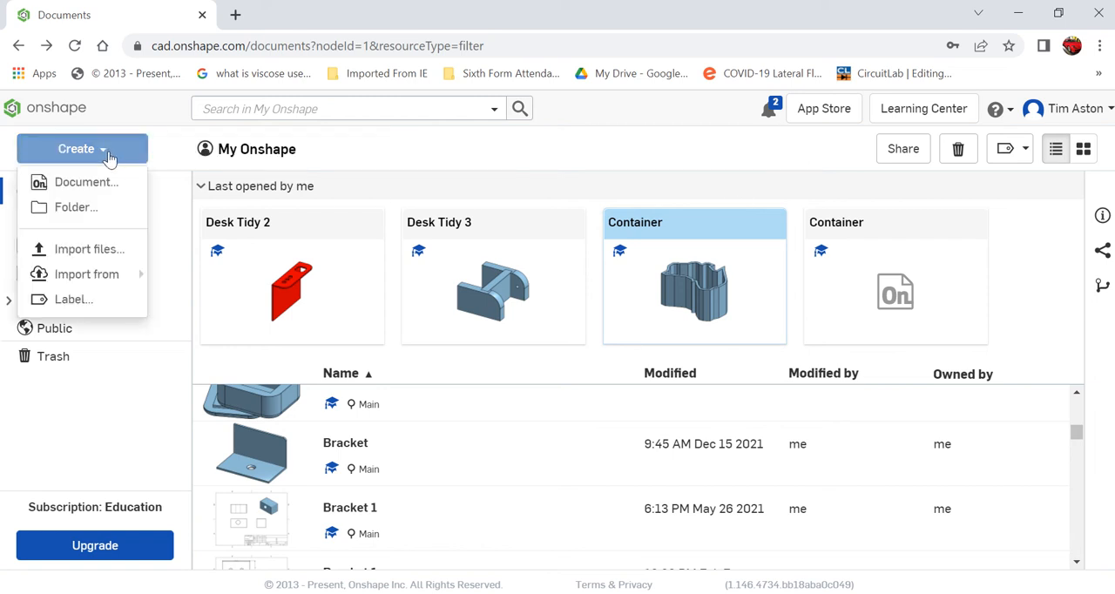
click(111, 251)
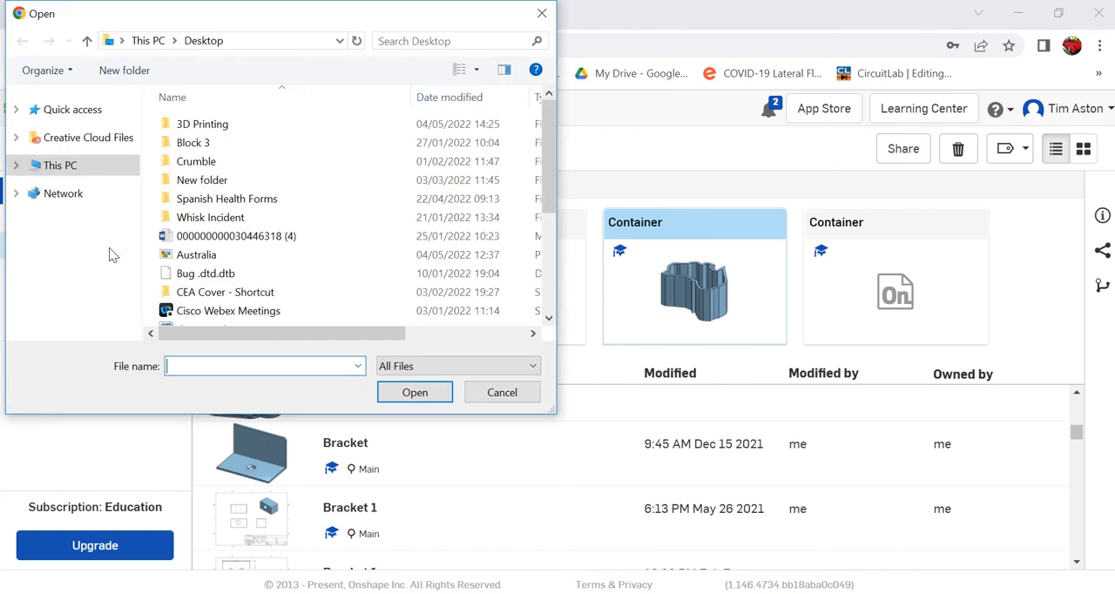
scroll(109, 253, down, 3)
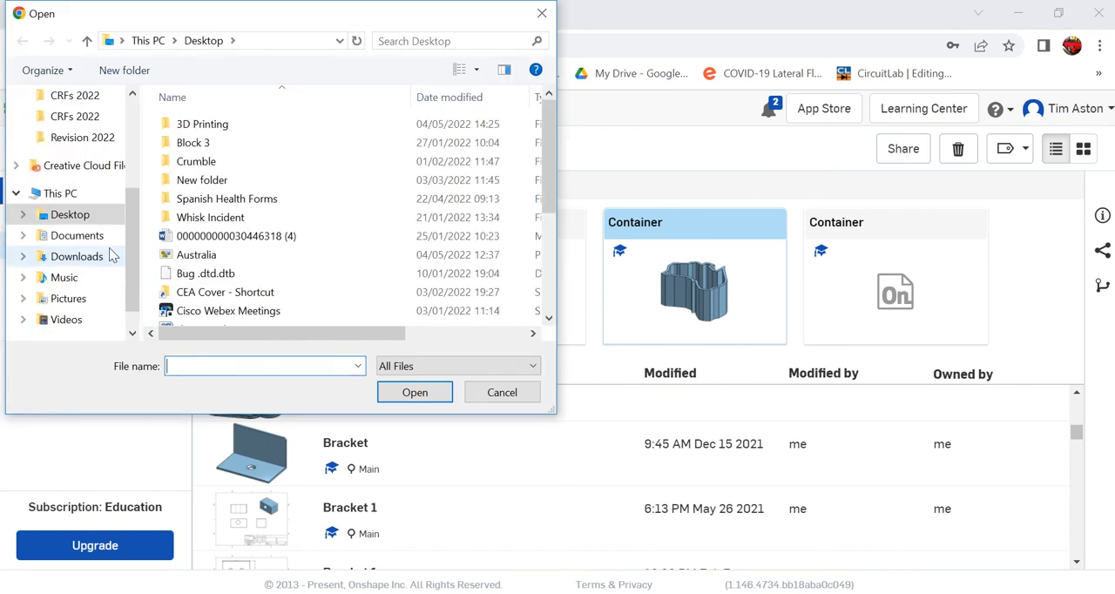
click(231, 254)
click(432, 392)
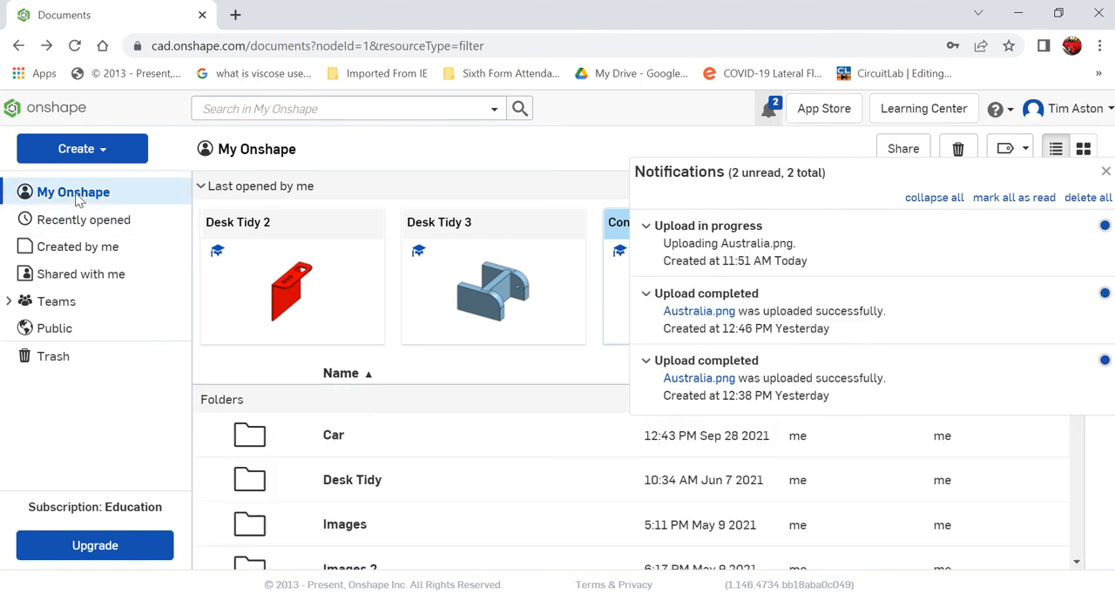
click(1106, 175)
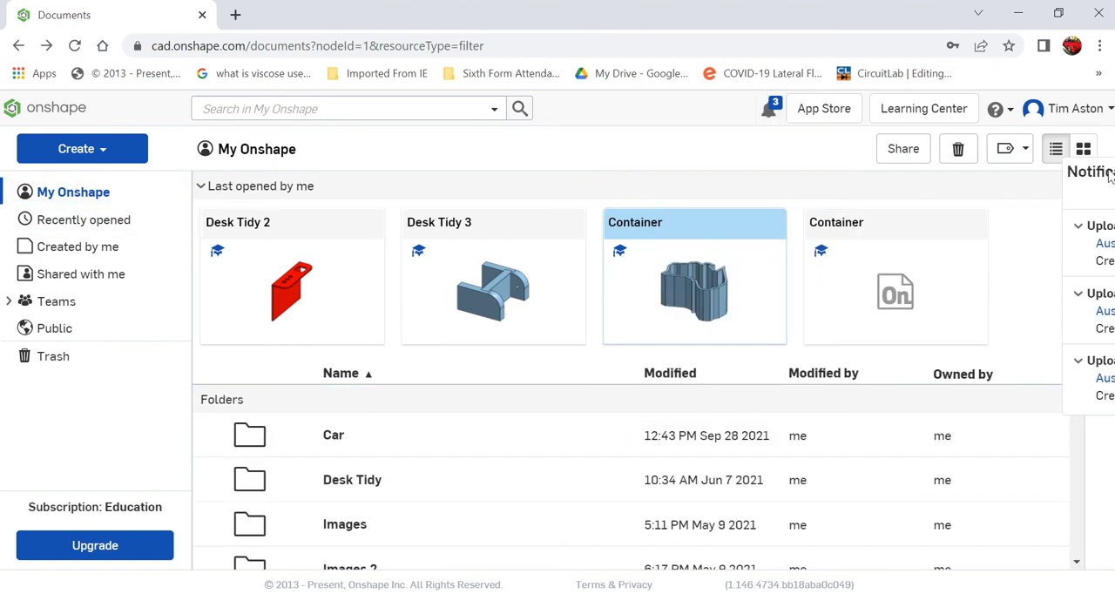
Create a new document named "Container 2"
click(114, 161)
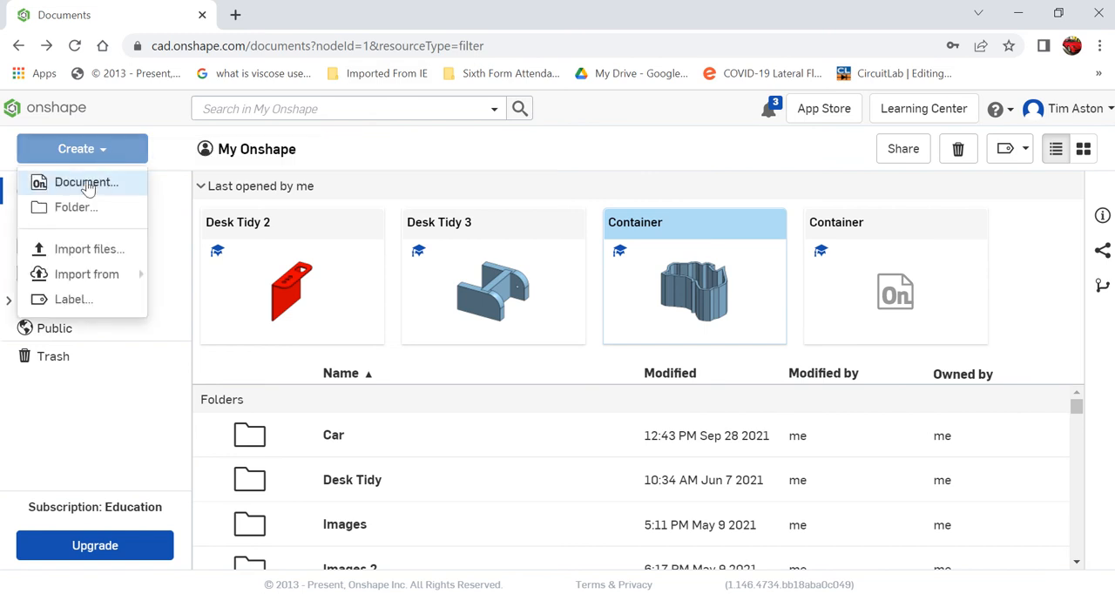
click(87, 184)
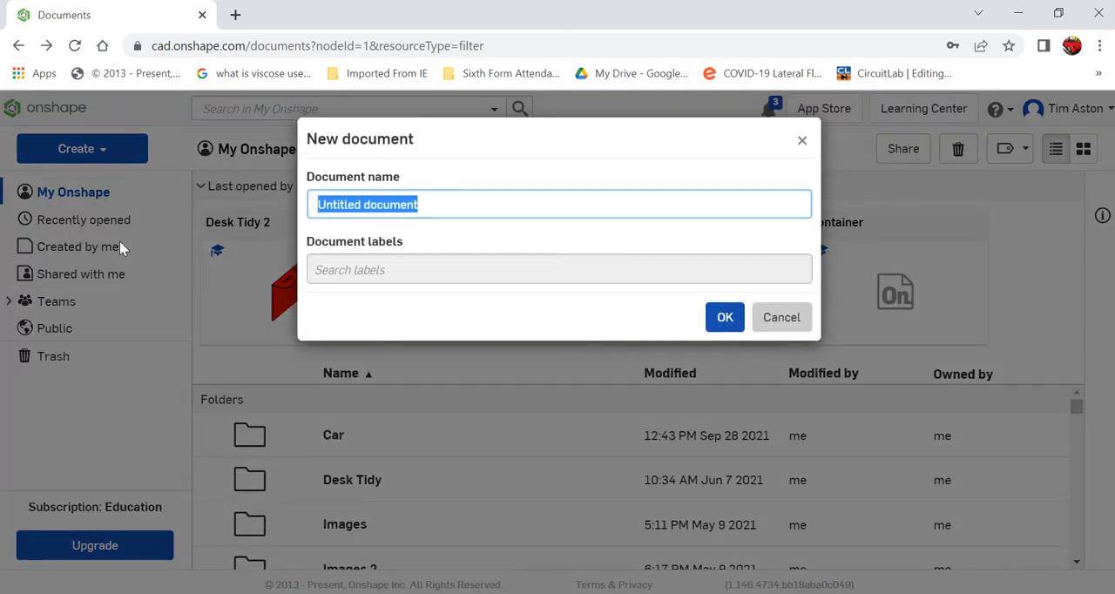
text(Contain)
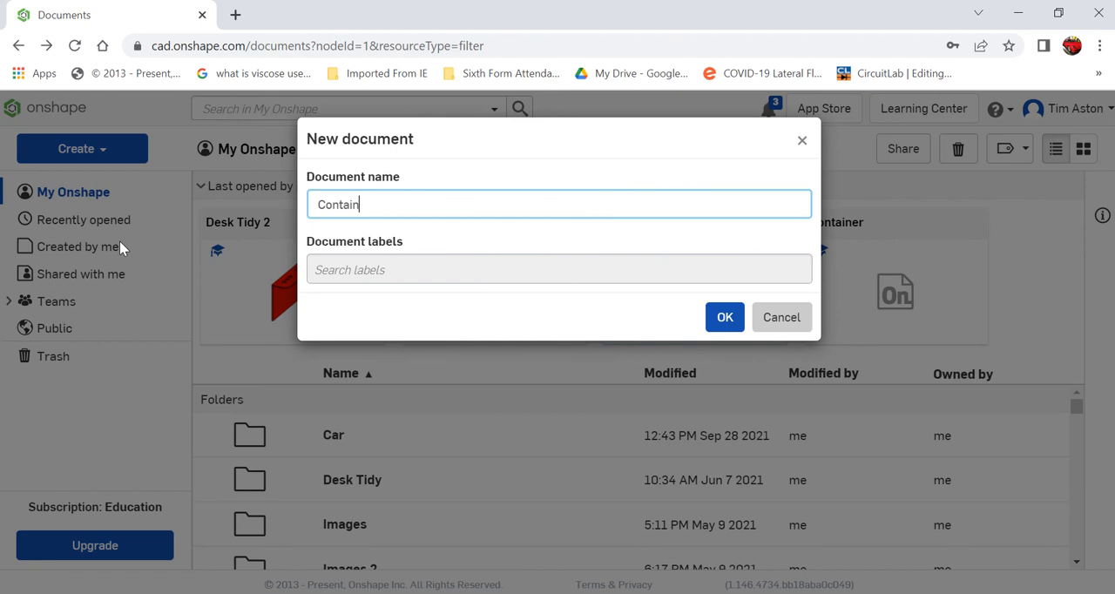
text(er 2)
key(Return)
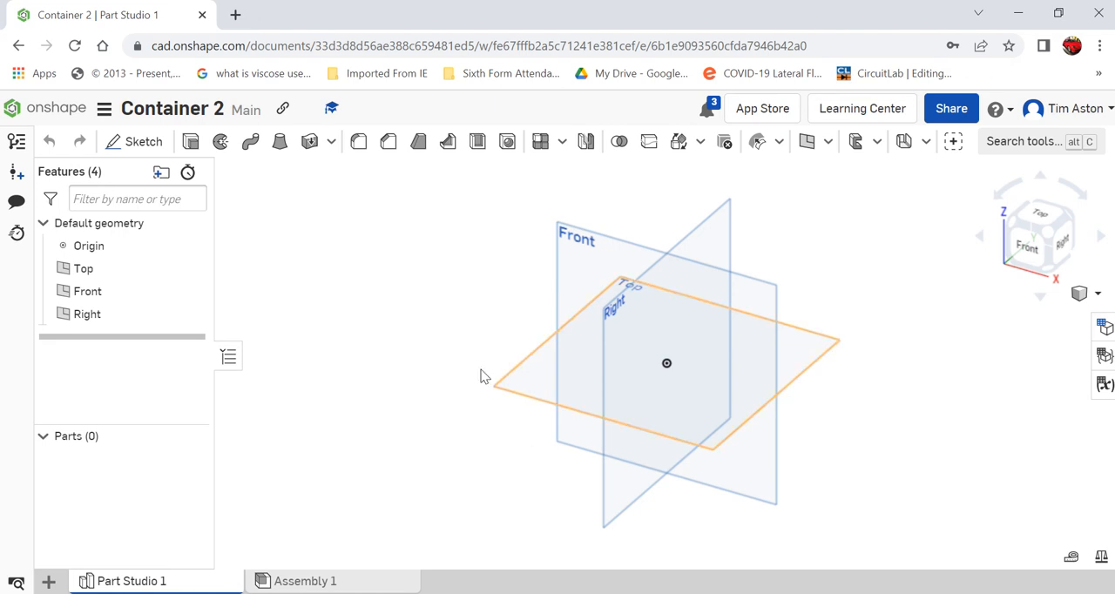
Start a sketch on the Top plane and view it squarely from the top
click(129, 143)
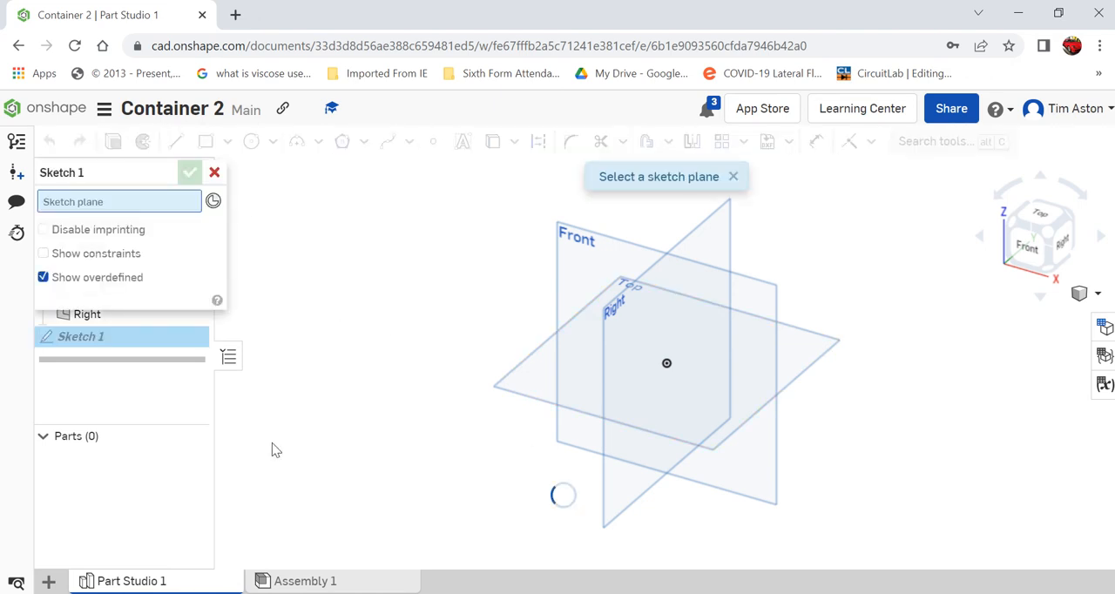
click(519, 382)
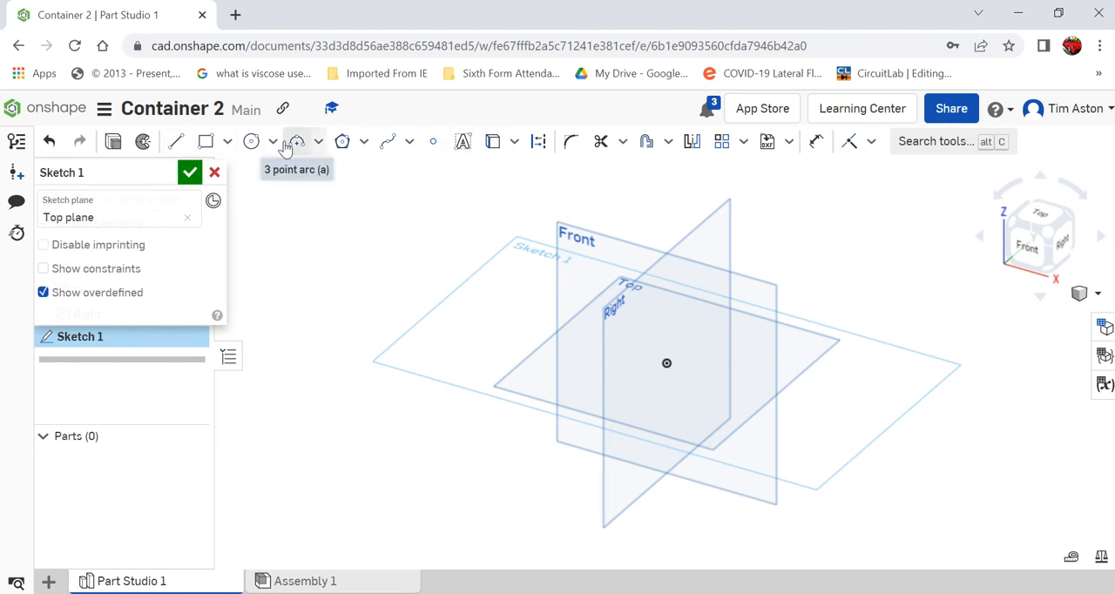
click(1041, 215)
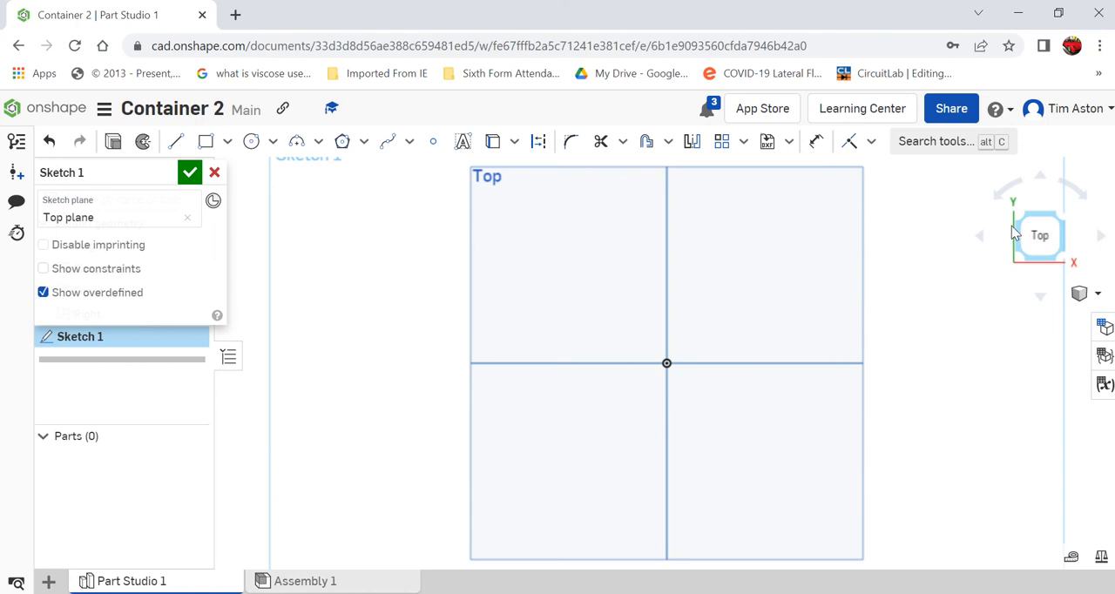
Insert the Australia.png image from My Onshape into the sketch, placing its rectangle around the origin
click(791, 144)
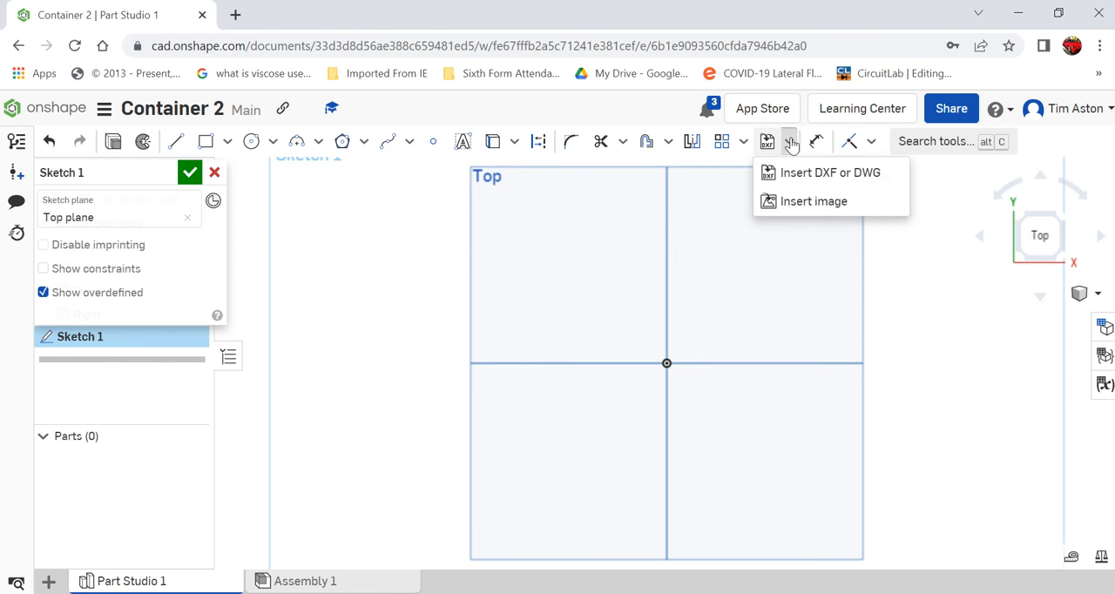
click(812, 200)
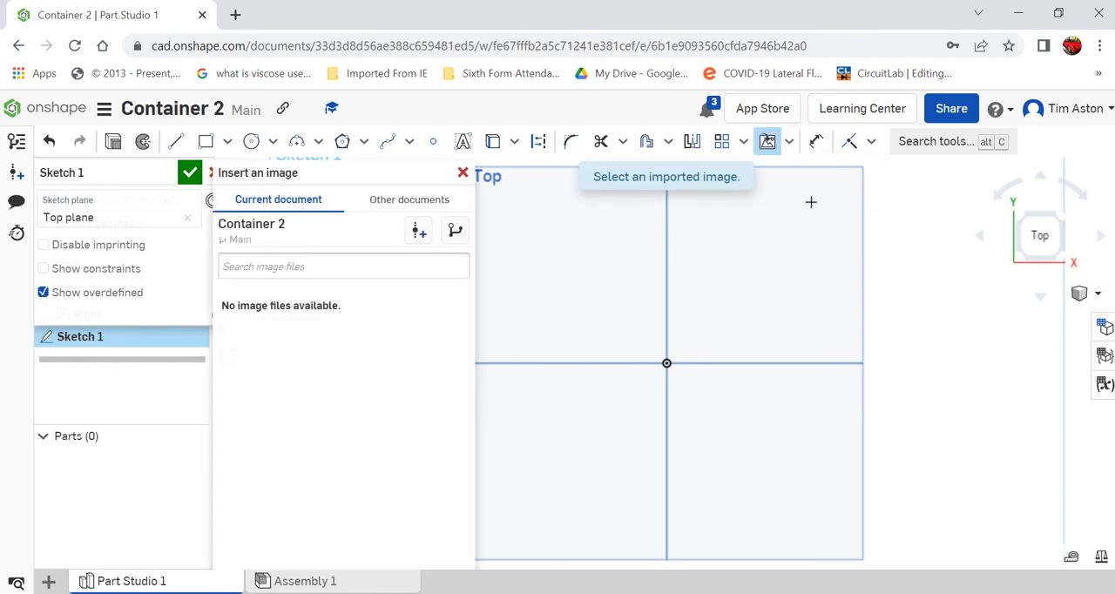
click(441, 209)
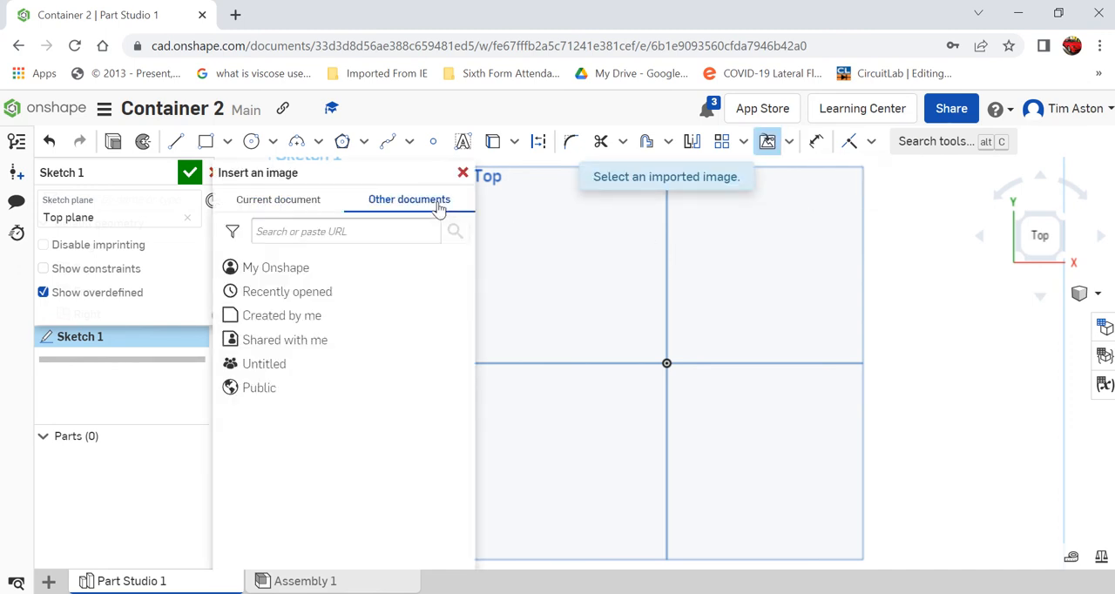
click(273, 270)
scroll(343, 444, down, 5)
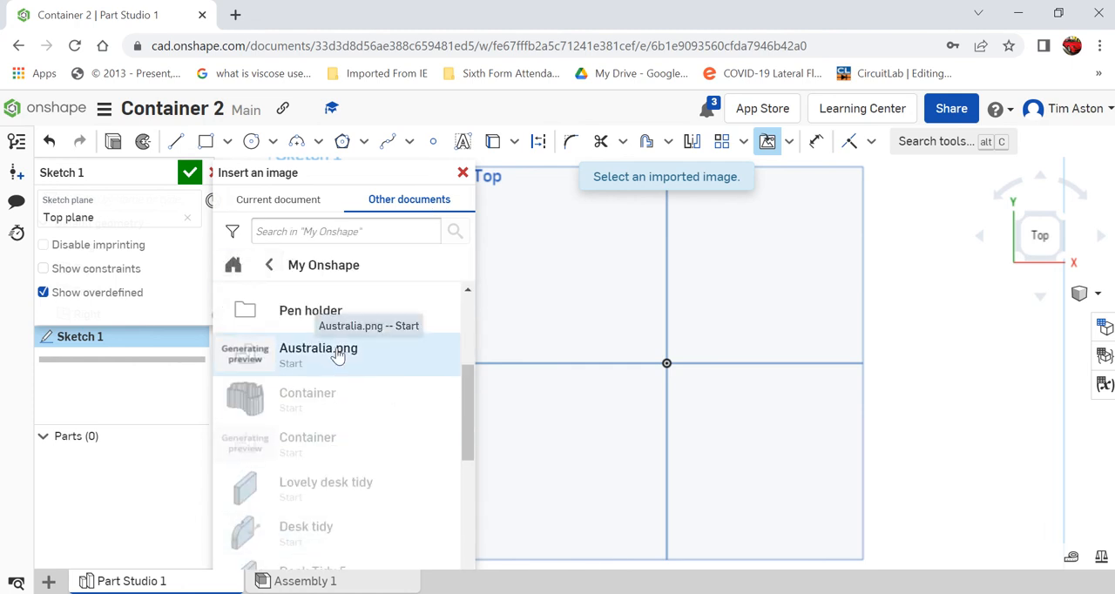
click(338, 352)
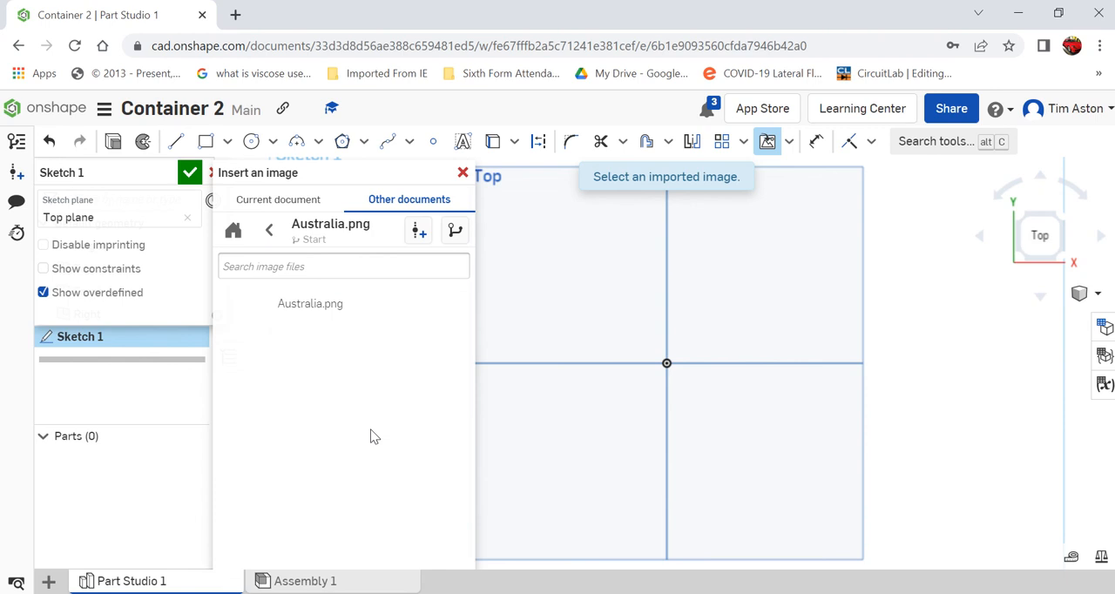
click(325, 310)
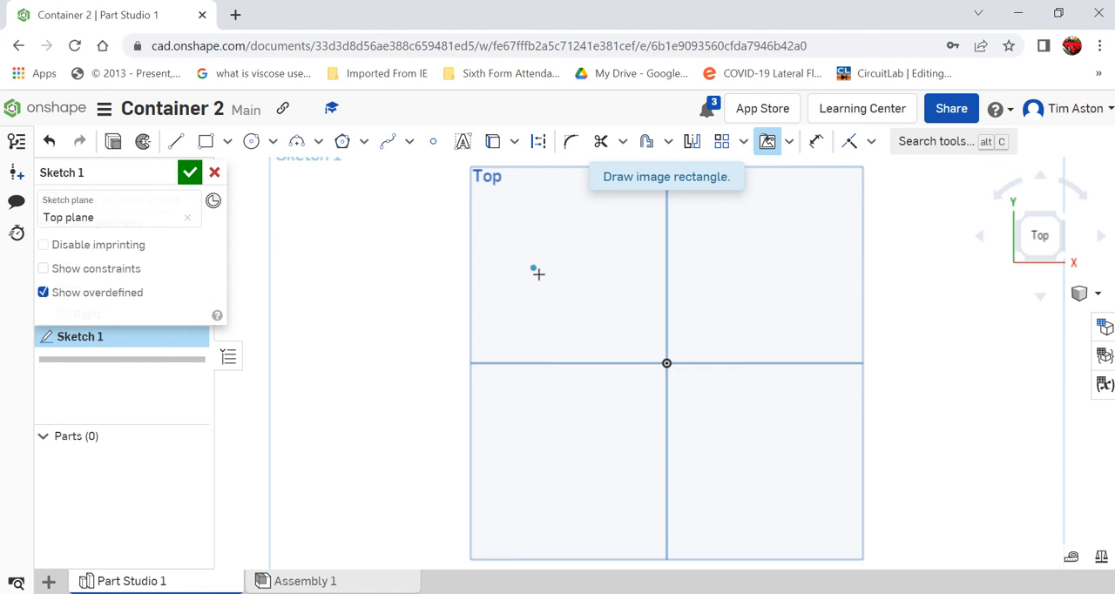
drag(533, 268, 782, 451)
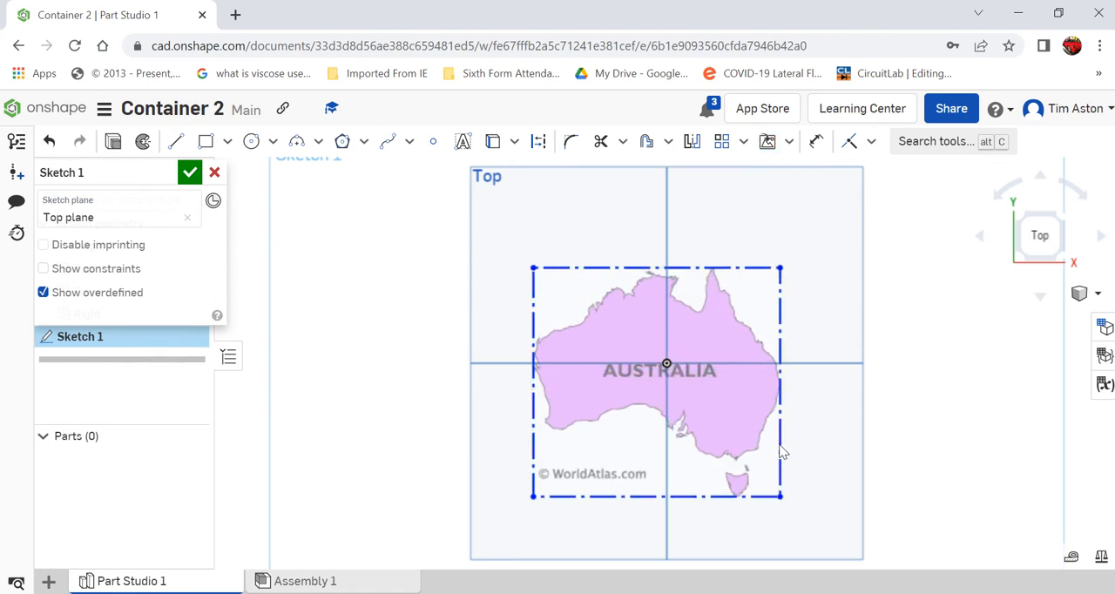
Trace the map's west coast upward with four connected lines about 3.4, 3, 3.8 and 1.5 long
scroll(897, 500, up, 2)
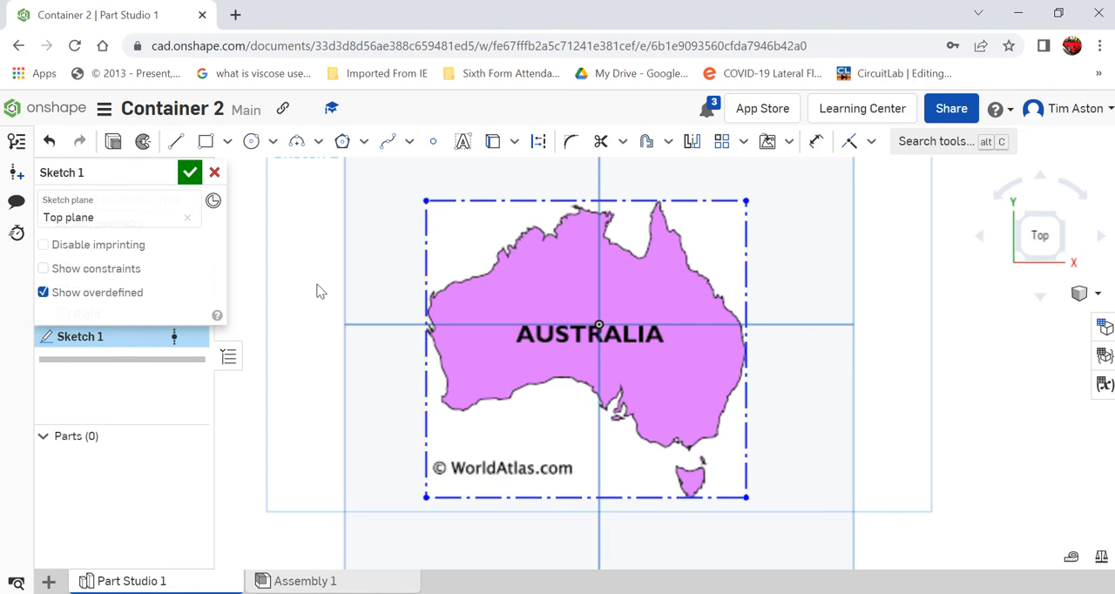
click(176, 145)
scroll(455, 386, up, 10)
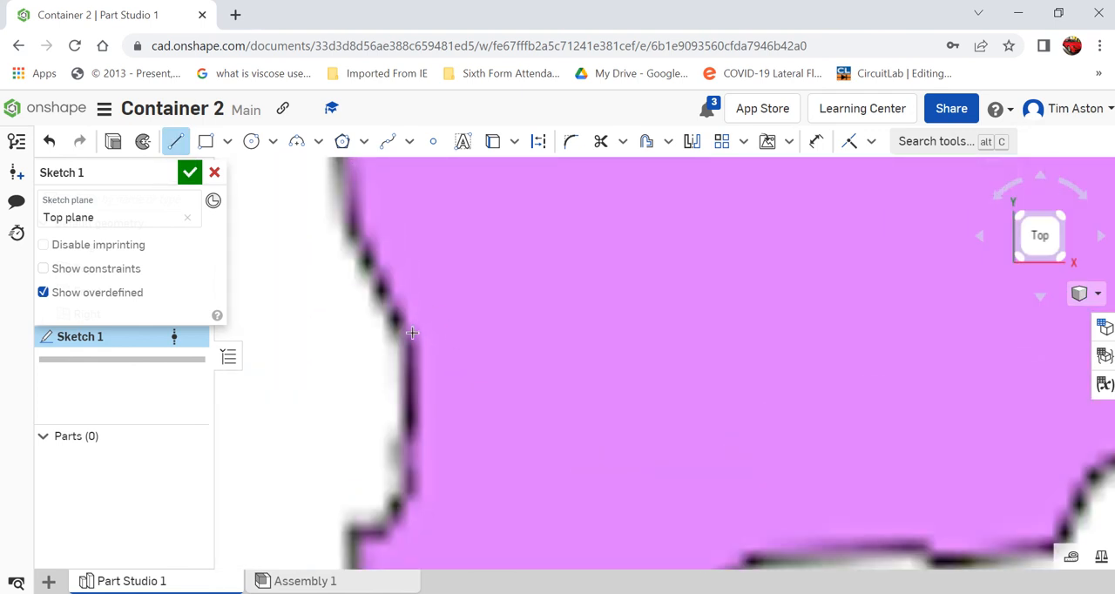
click(412, 333)
click(350, 229)
scroll(441, 529, down, 2)
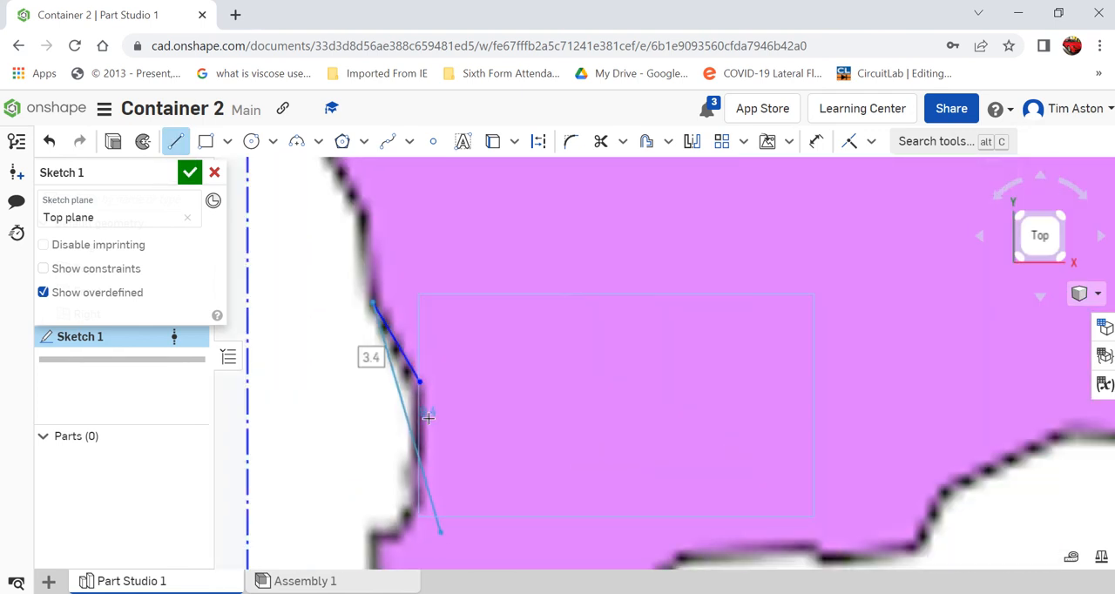
click(367, 221)
scroll(468, 378, down, 2)
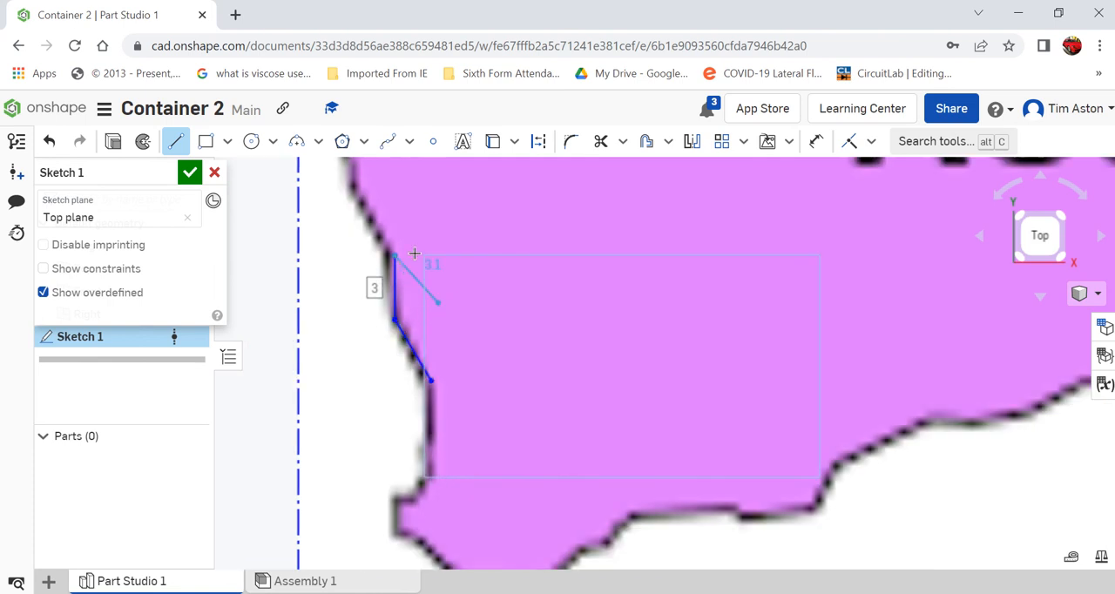
click(355, 193)
scroll(422, 329, down, 2)
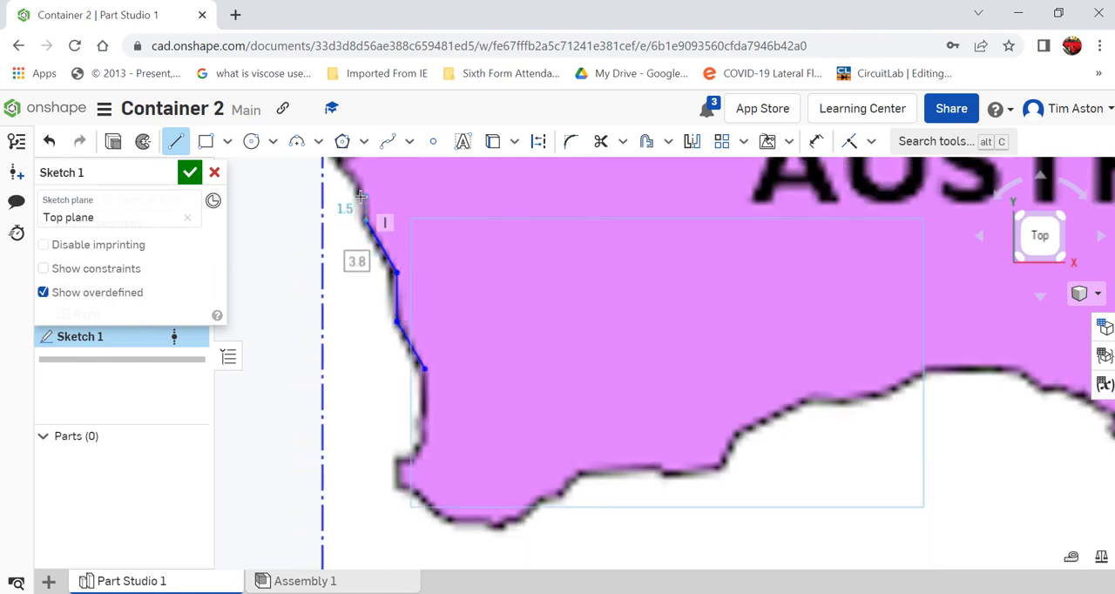
click(364, 199)
Continue the line chain around the small west coast inlet, out to its tip, inward about 2.6, and up about 3.1 and 1.2
scroll(450, 315, down, 2)
scroll(335, 189, up, 5)
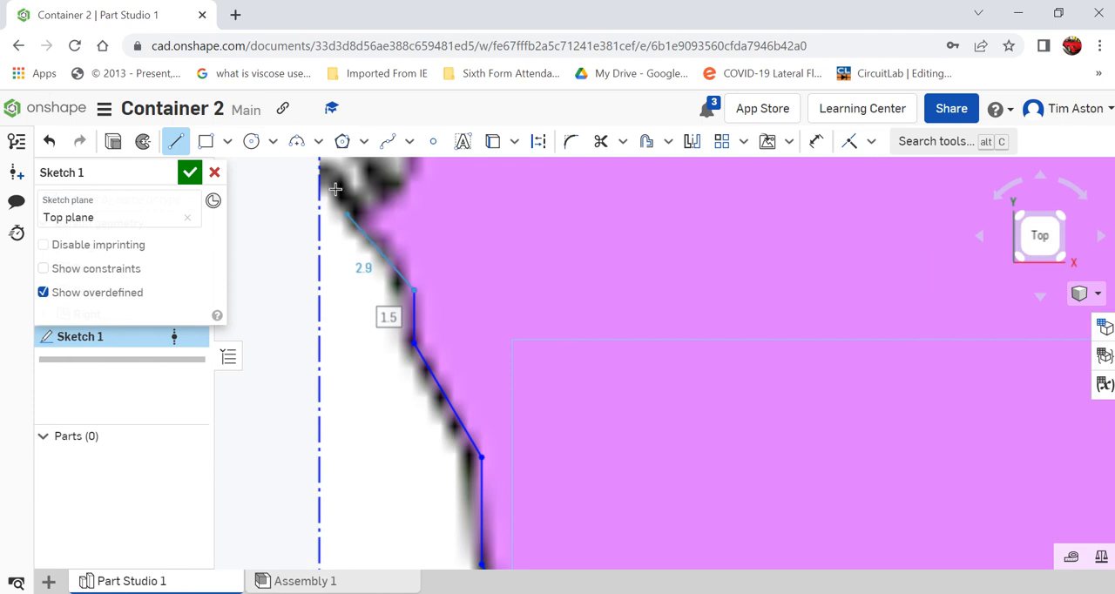
click(335, 189)
scroll(414, 375, down, 3)
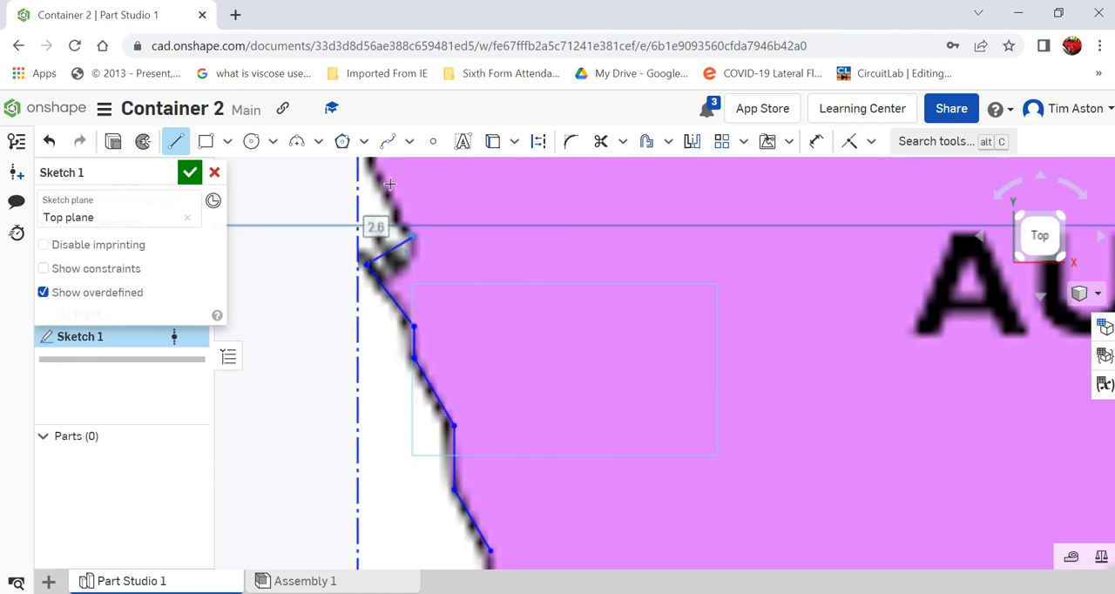
scroll(484, 433, down, 2)
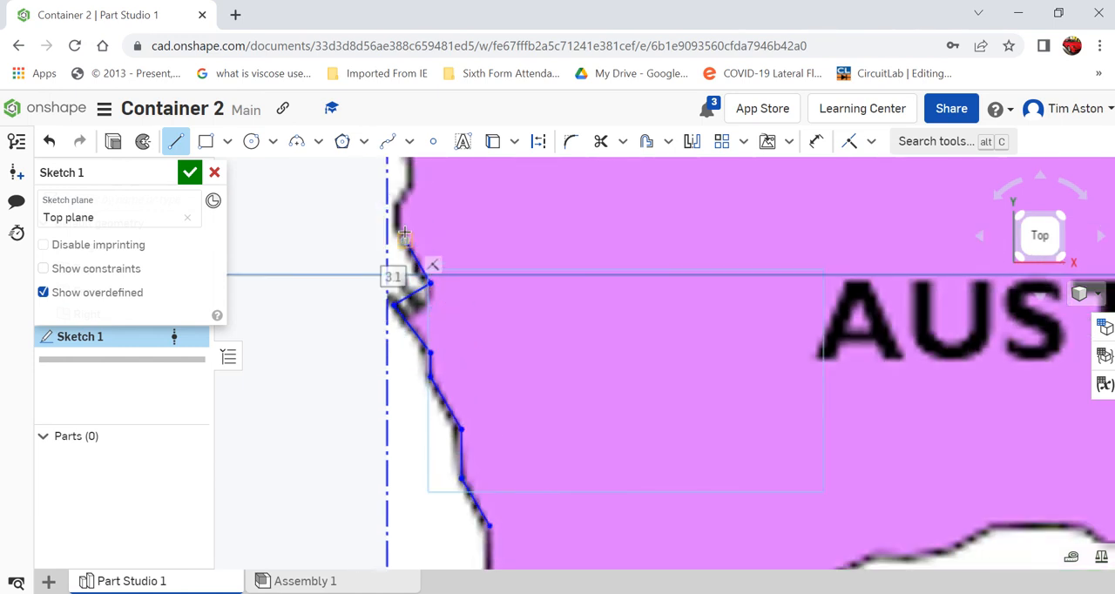
scroll(406, 234, up, 4)
click(382, 212)
scroll(390, 460, down, 1)
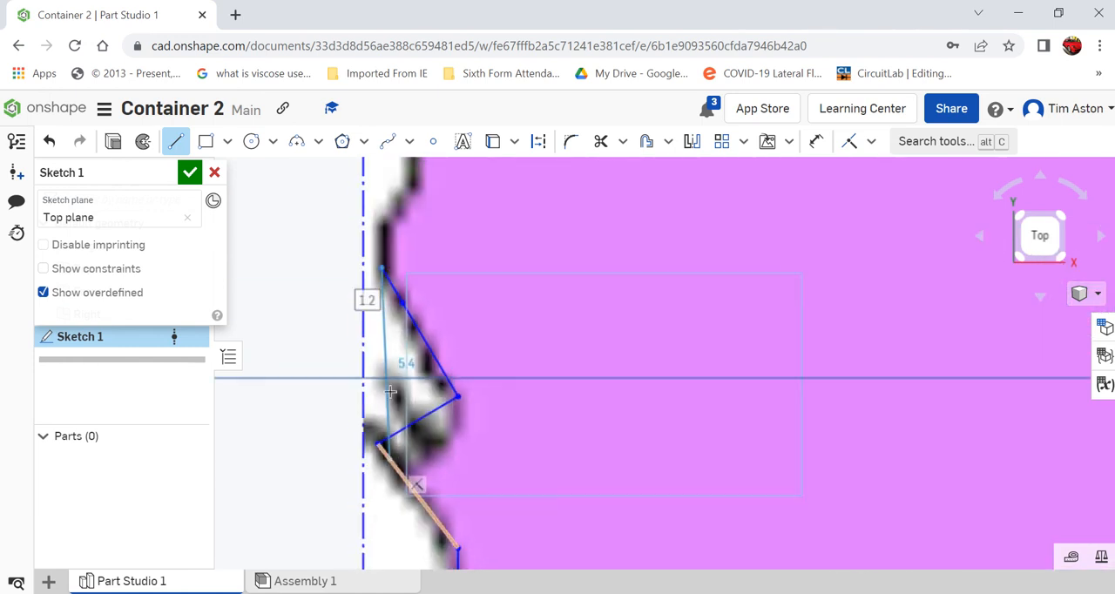
Trace the coast above the inlet with four connected lines about 1.1, 0.7, 1 and 1.6 long
scroll(360, 250, up, 3)
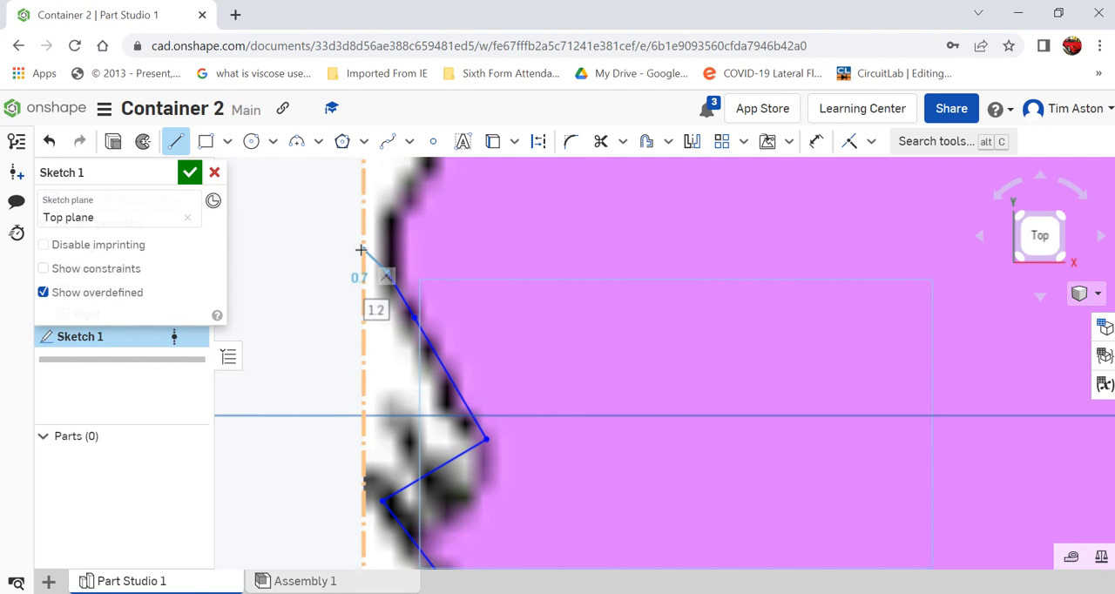
click(397, 202)
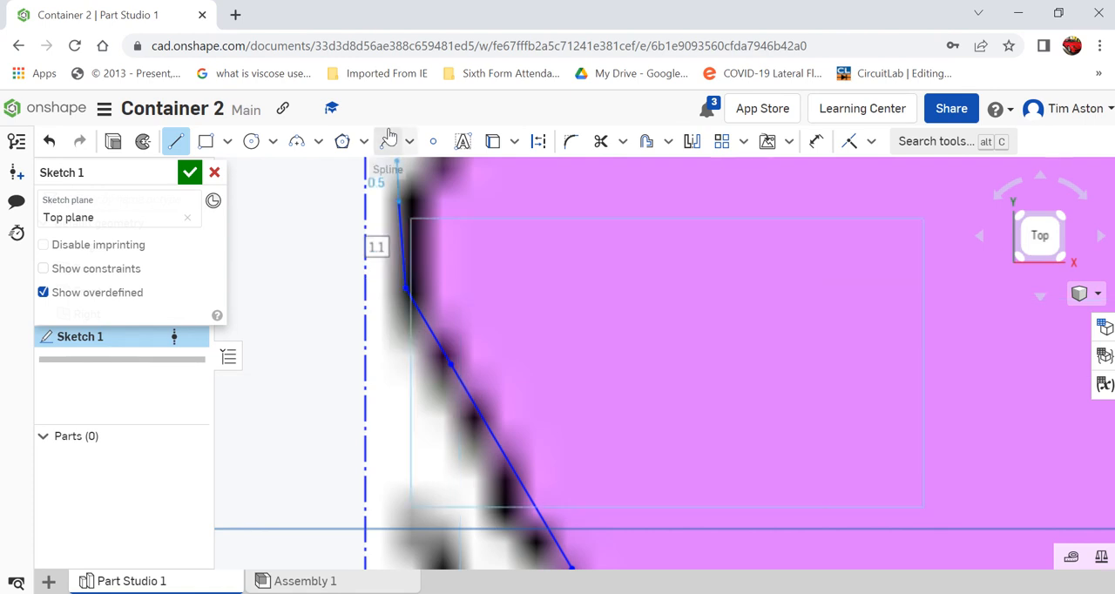
click(430, 162)
scroll(495, 340, down, 3)
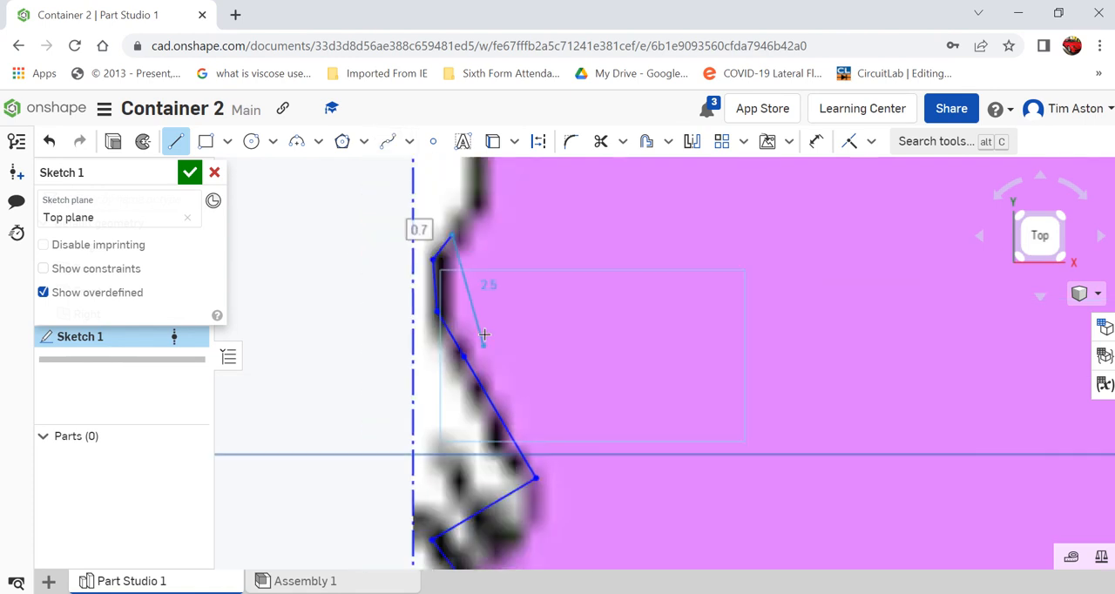
click(486, 202)
scroll(484, 196, down, 2)
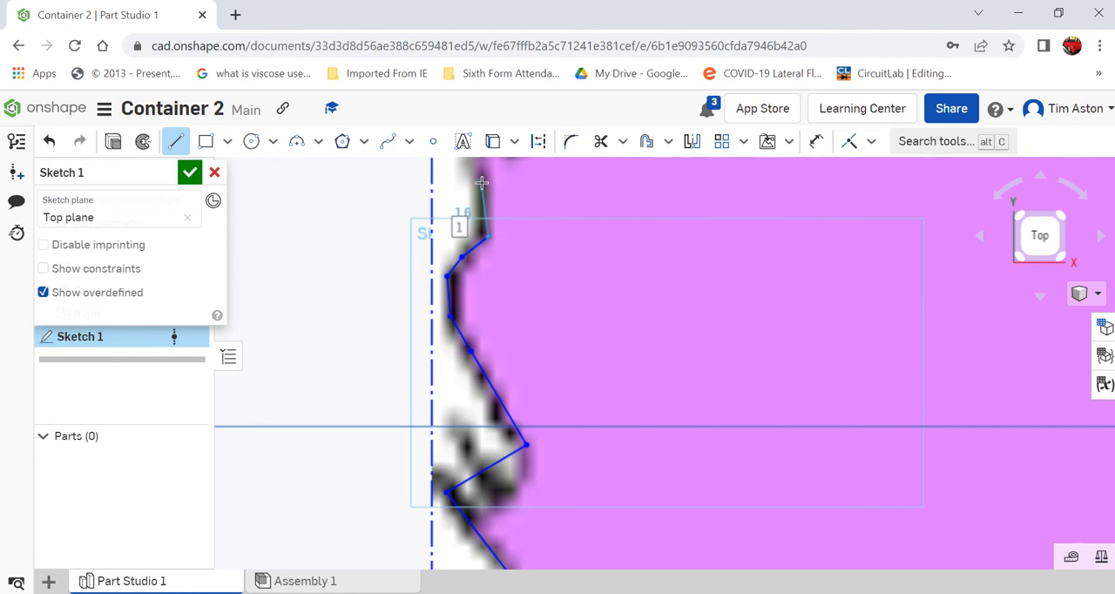
click(483, 182)
Extend the line chain up to the tip of the northwest spike and back down about 1.1 into the notch
scroll(471, 226, up, 2)
scroll(451, 260, up, 2)
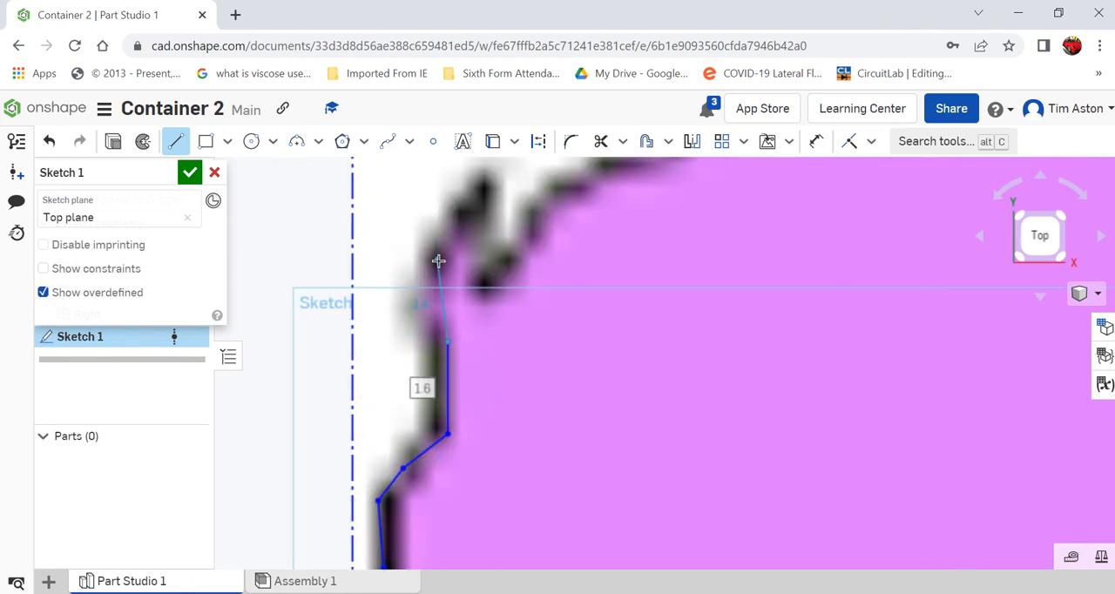
click(429, 267)
click(492, 185)
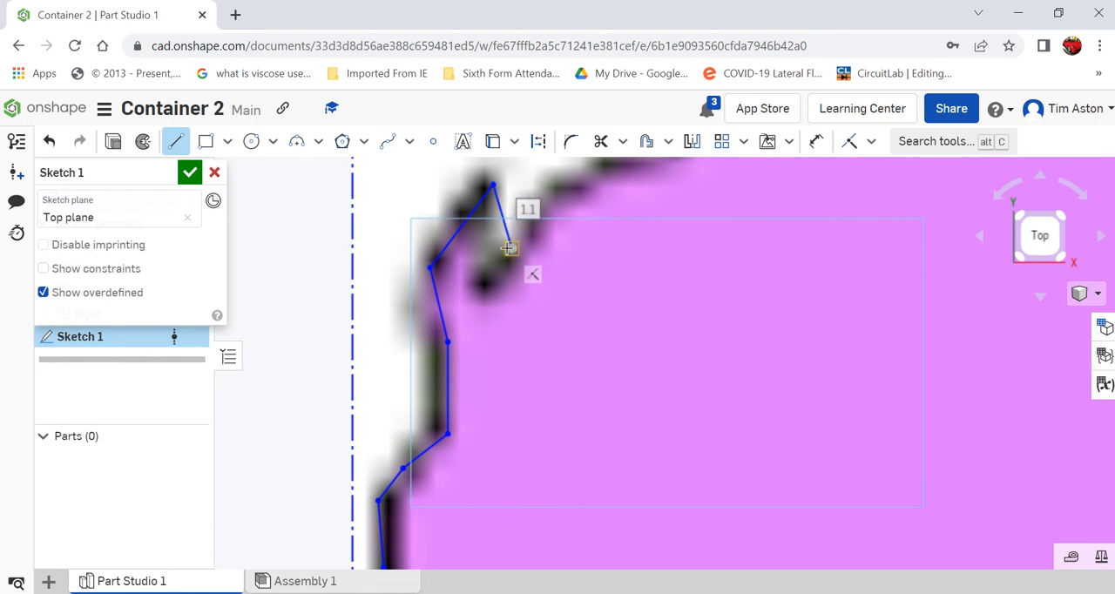
click(510, 248)
mouse_move(542, 5)
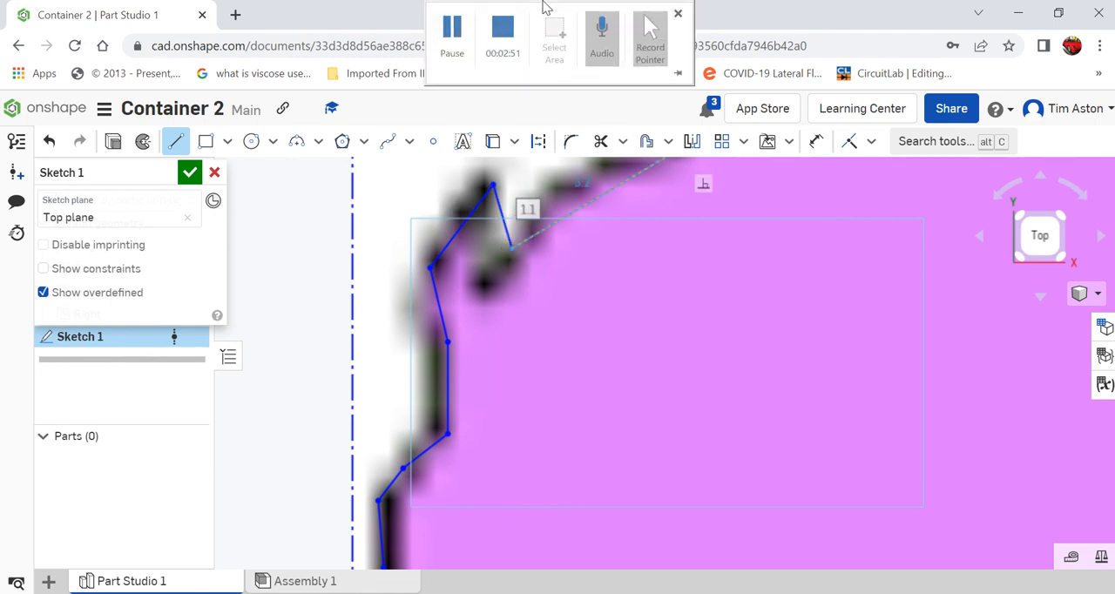
Continue the outline from the open southwest end with a line about 2.5 long, up along the west coast
click(451, 33)
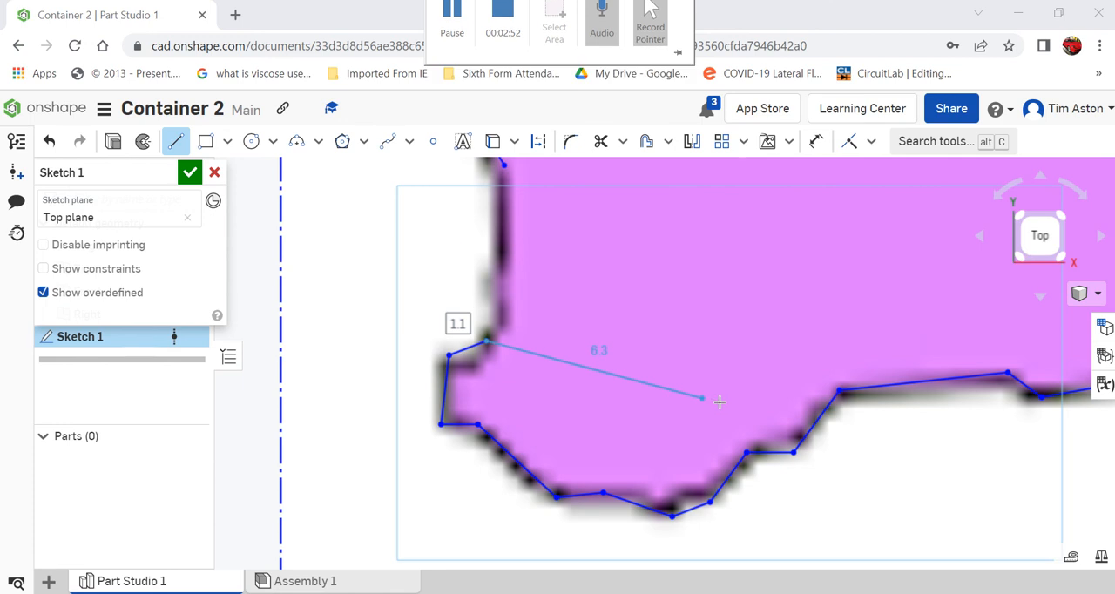
scroll(465, 480, down, 10)
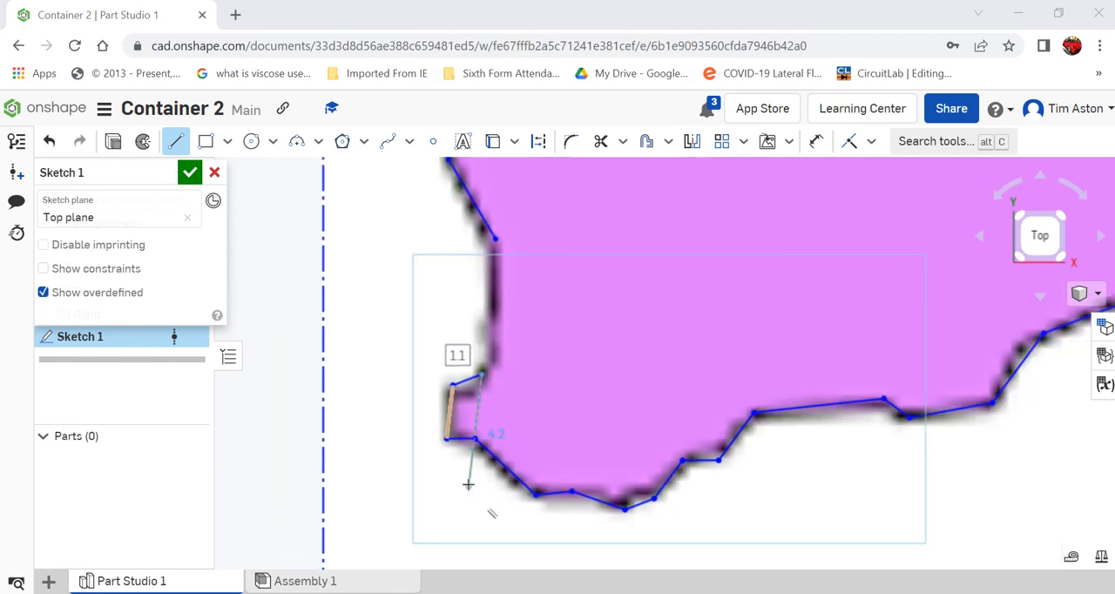
scroll(540, 407, down, 2)
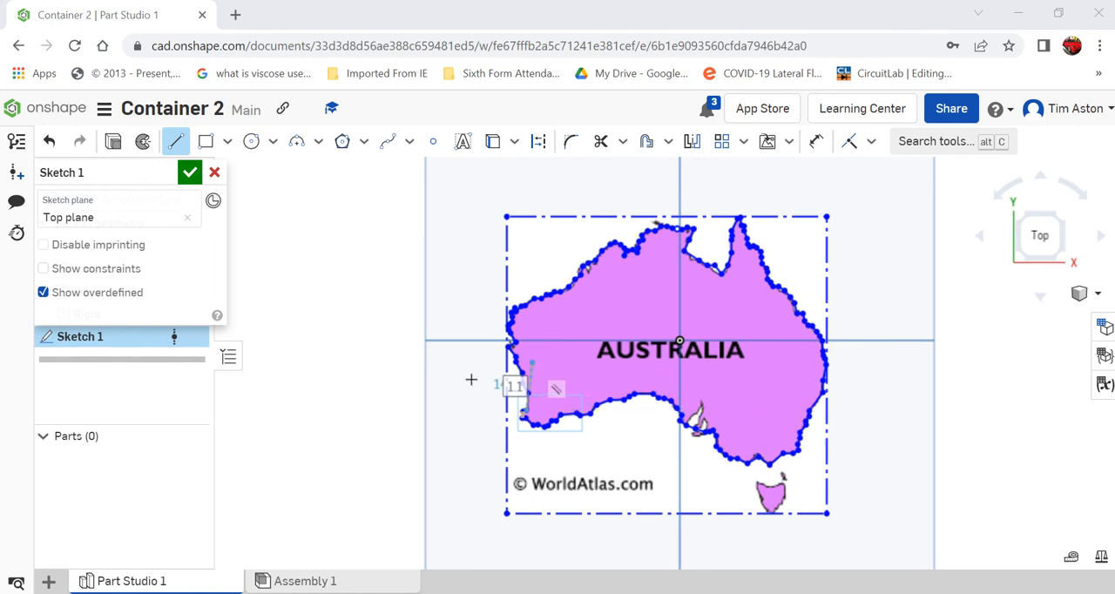
scroll(436, 378, up, 4)
scroll(532, 430, up, 2)
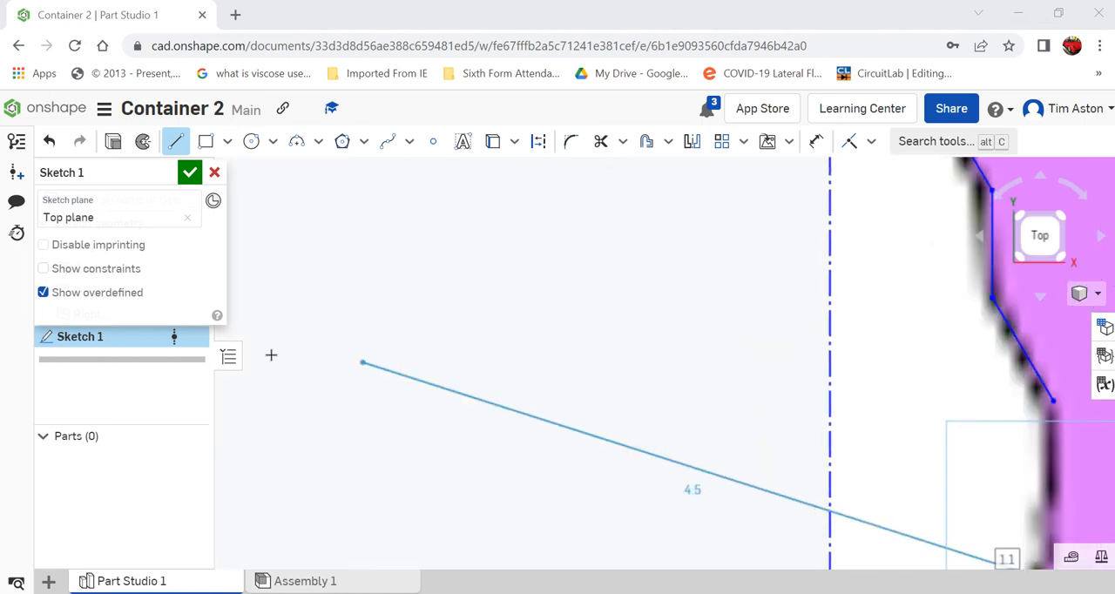
scroll(271, 354, down, 2)
scroll(788, 484, up, 4)
scroll(787, 483, up, 2)
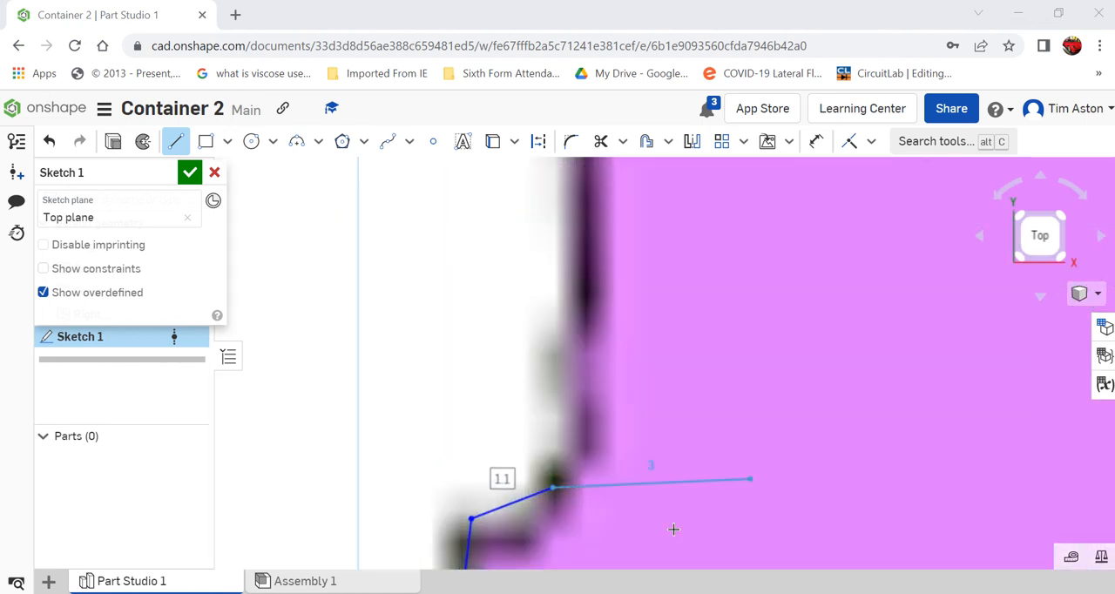
scroll(669, 532, down, 2)
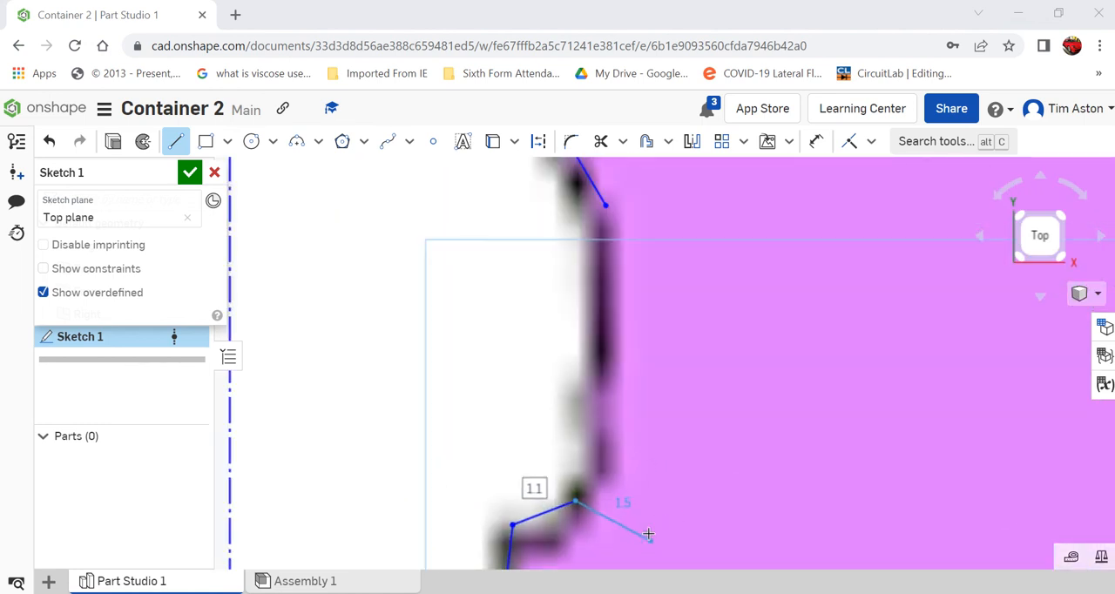
click(605, 364)
scroll(601, 294, down, 2)
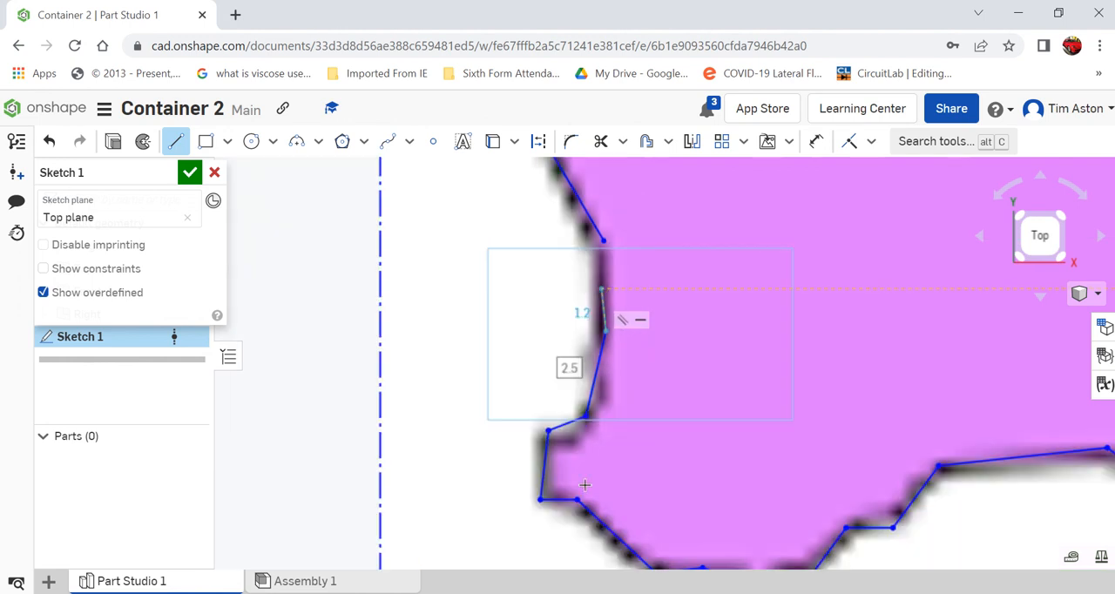
Close the coast outline with a line about 2.6 long to the chain's remaining open endpoint, and finish the sketch
scroll(610, 428, down, 3)
scroll(610, 398, up, 6)
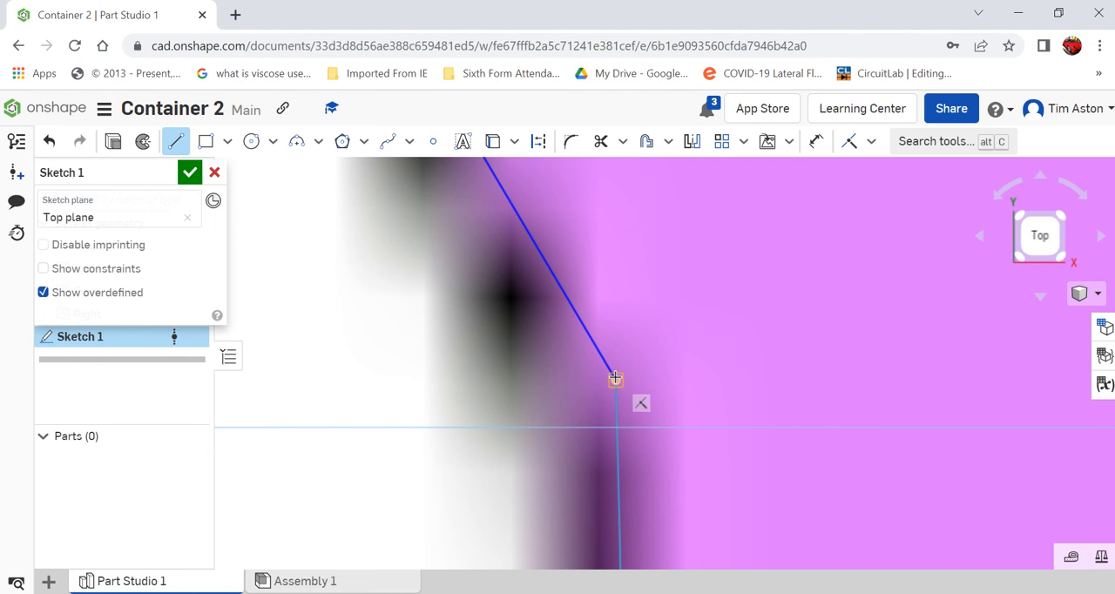
click(613, 382)
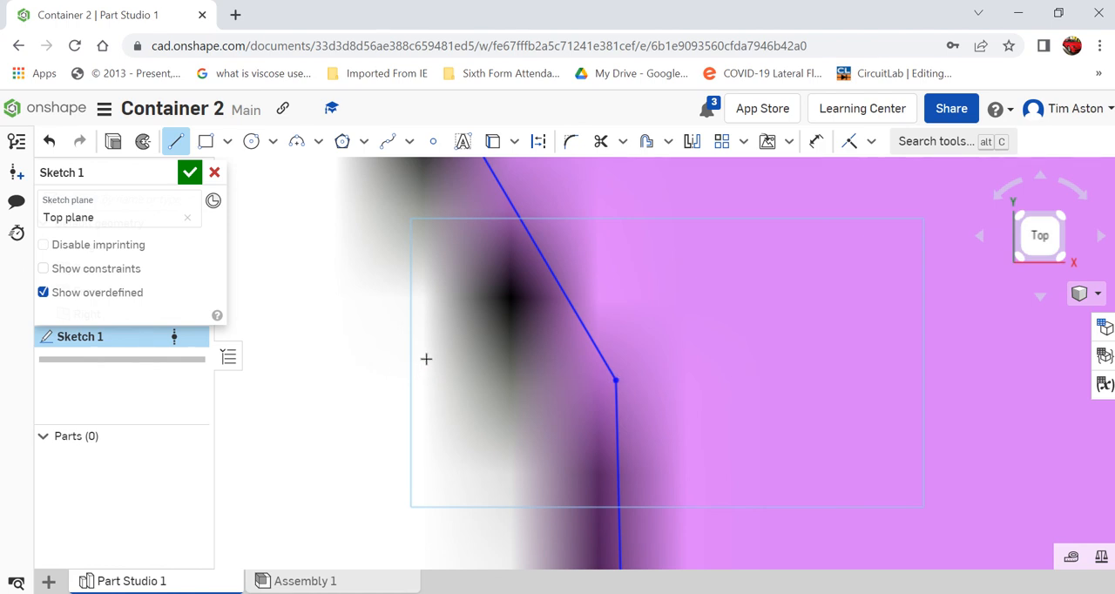
scroll(475, 314, down, 10)
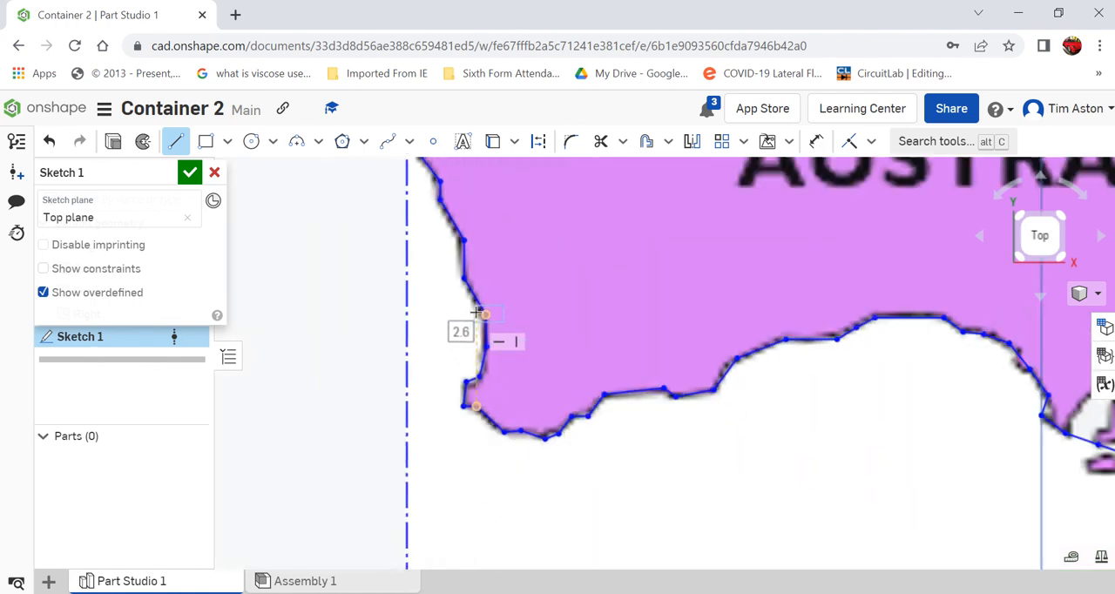
scroll(474, 314, down, 3)
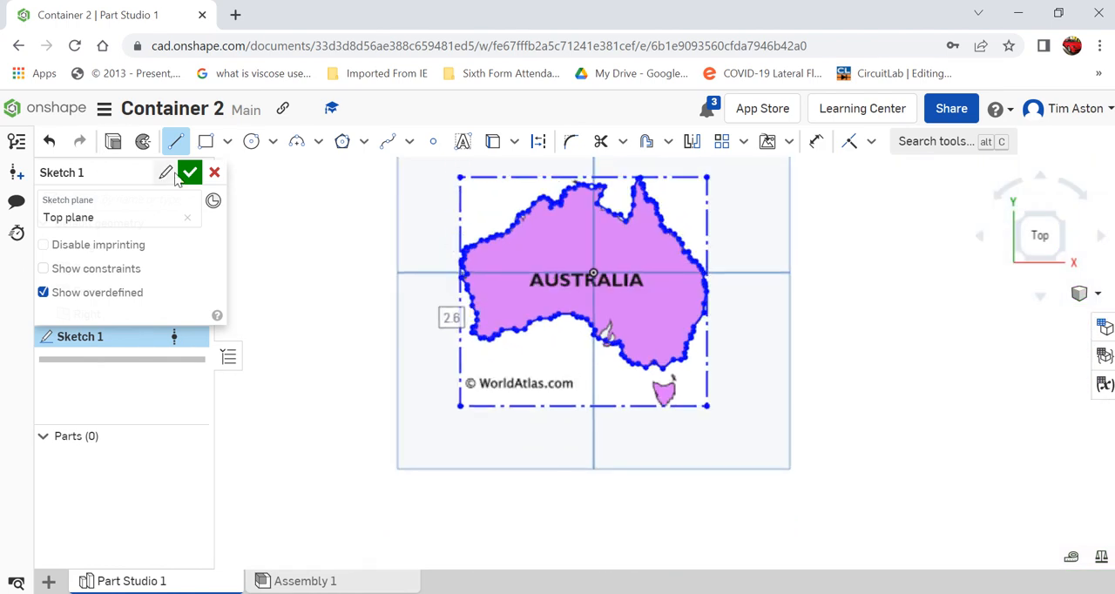
click(190, 173)
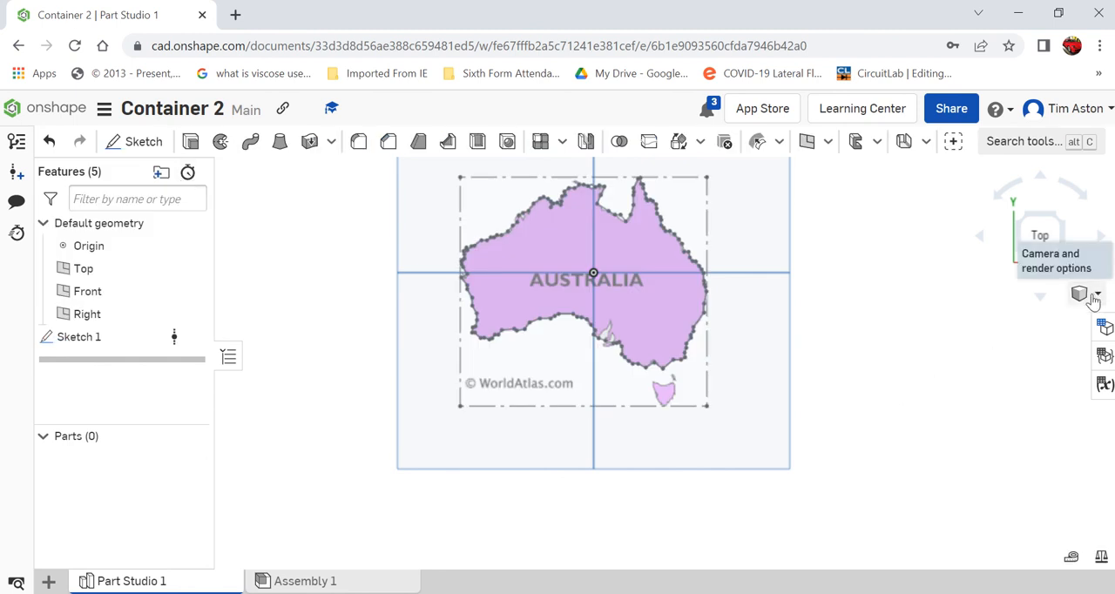
Extrude the traced Australia region as a new solid with a blind depth of 50 mm, working in isometric view
click(1094, 298)
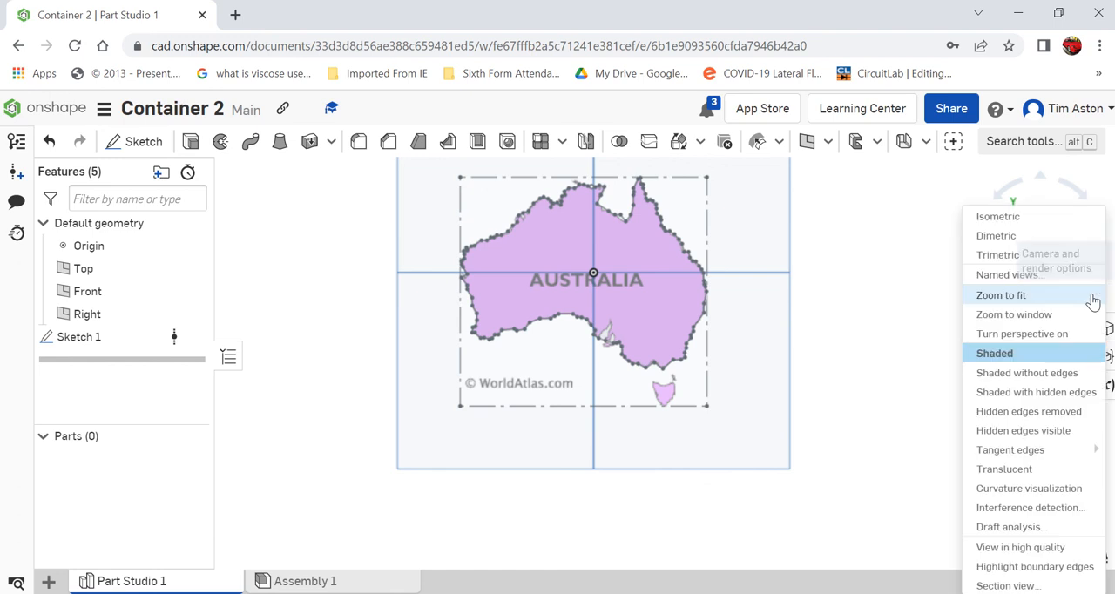
click(1016, 218)
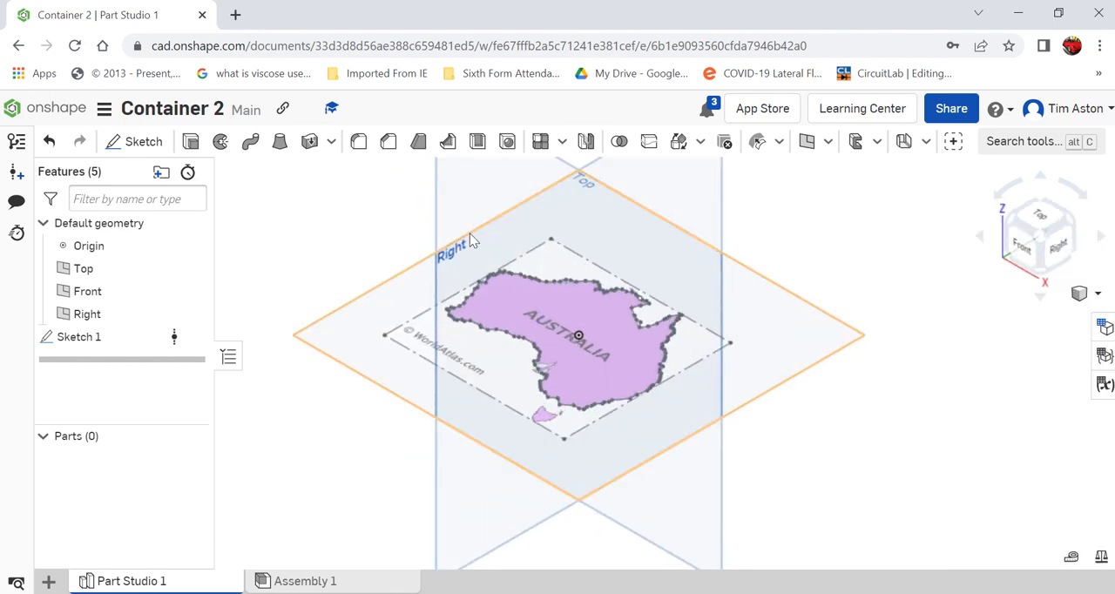
click(191, 142)
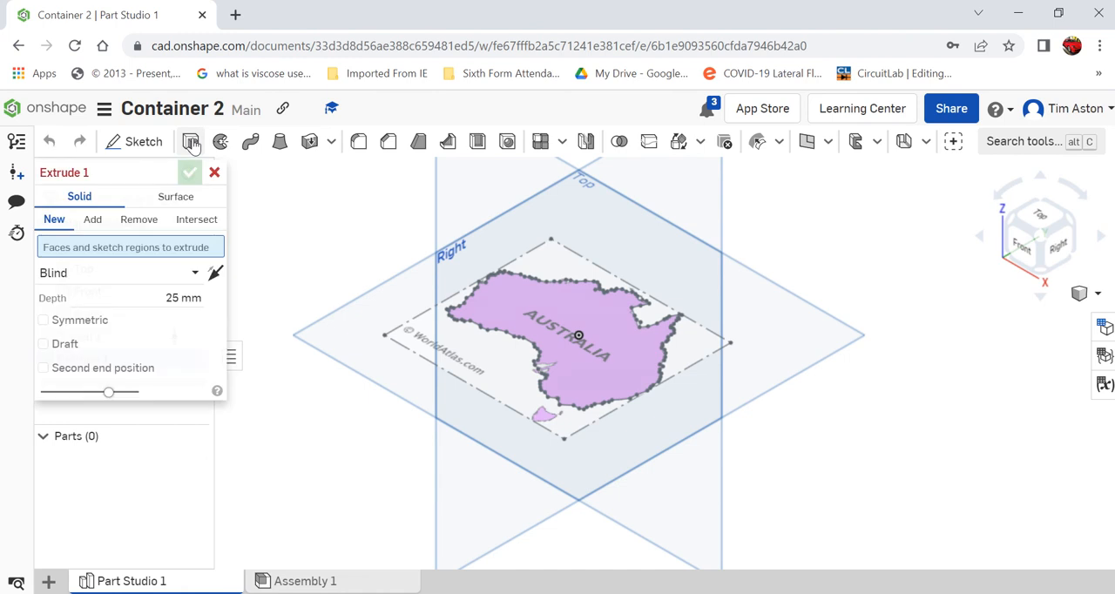
click(502, 310)
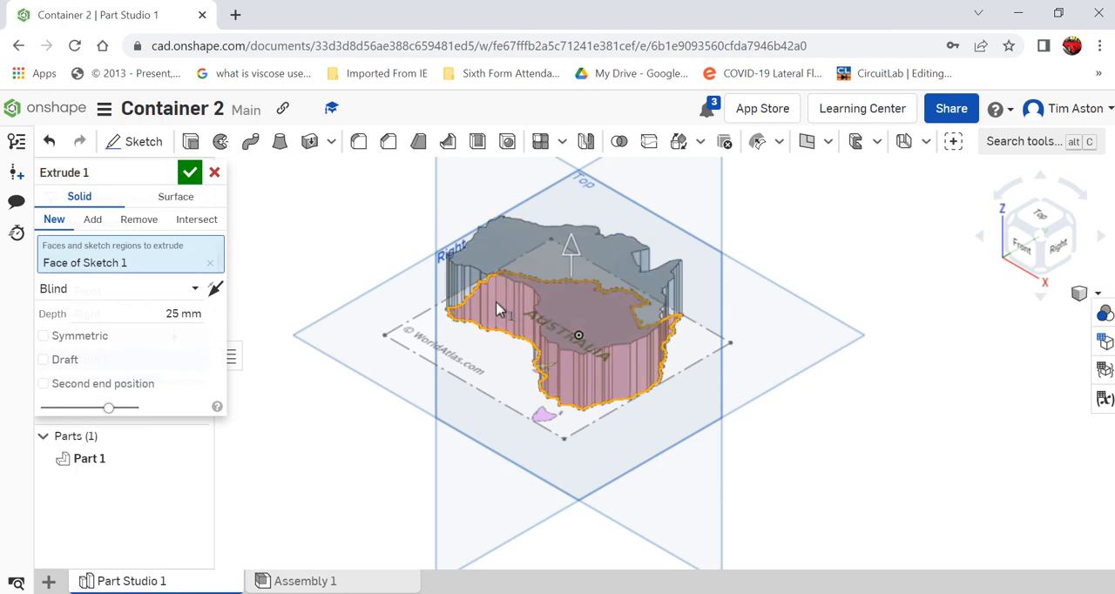
click(176, 319)
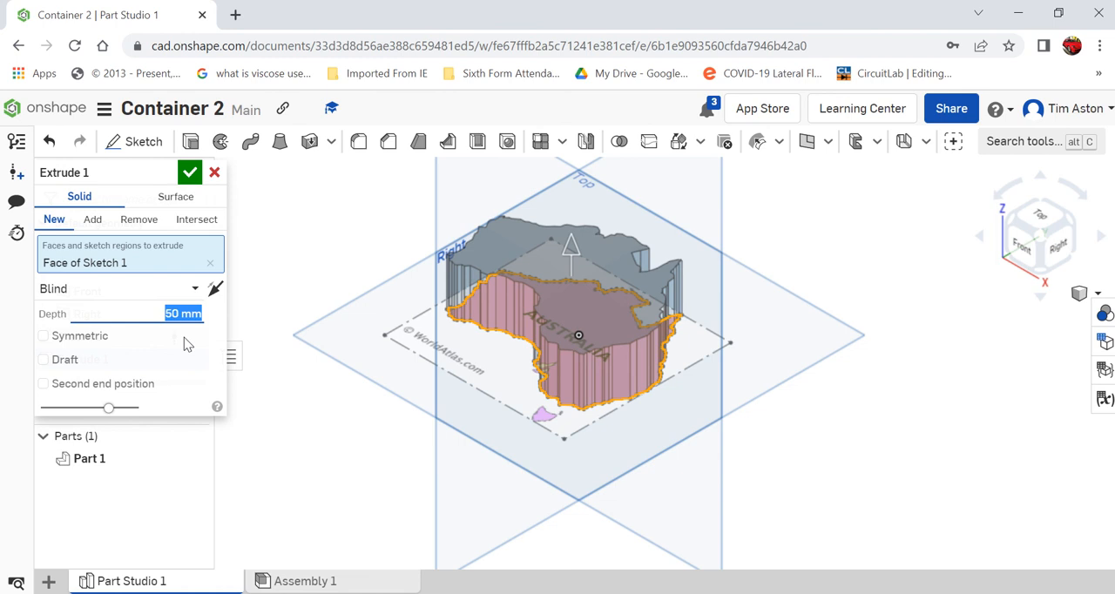
click(191, 174)
Shell the Australia solid with its top face removed and a wall thickness of 2 mm
mouse_move(809, 456)
right_down()
mouse_move(836, 438)
mouse_move(856, 501)
mouse_move(846, 514)
mouse_move(848, 415)
mouse_move(824, 484)
mouse_move(821, 468)
right_up()
scroll(801, 498, down, 4)
scroll(786, 377, up, 5)
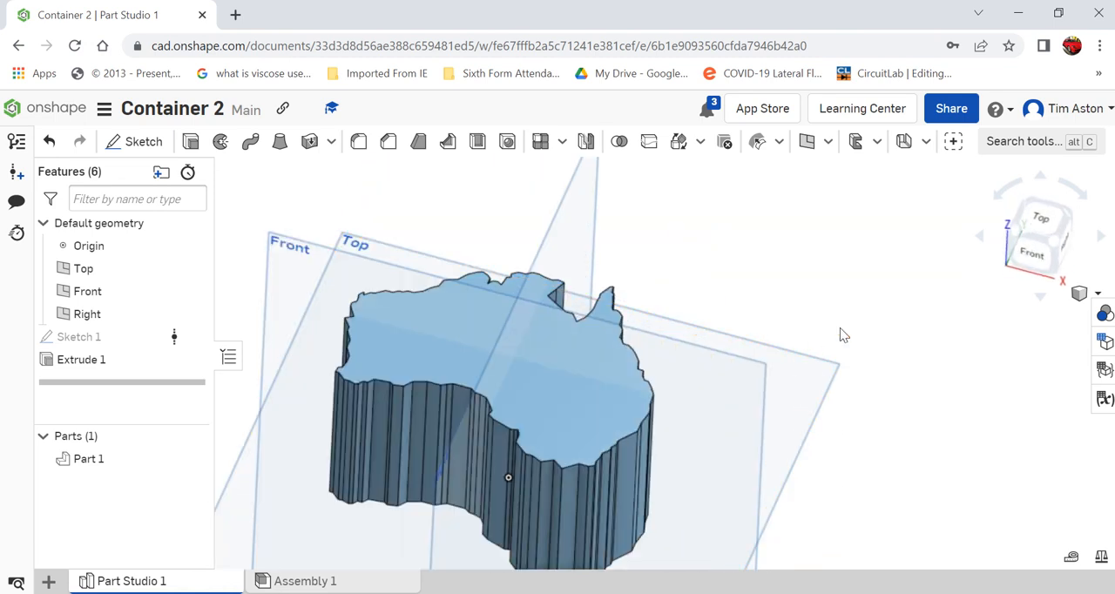
scroll(840, 327, down, 2)
right_drag(843, 323, 845, 325)
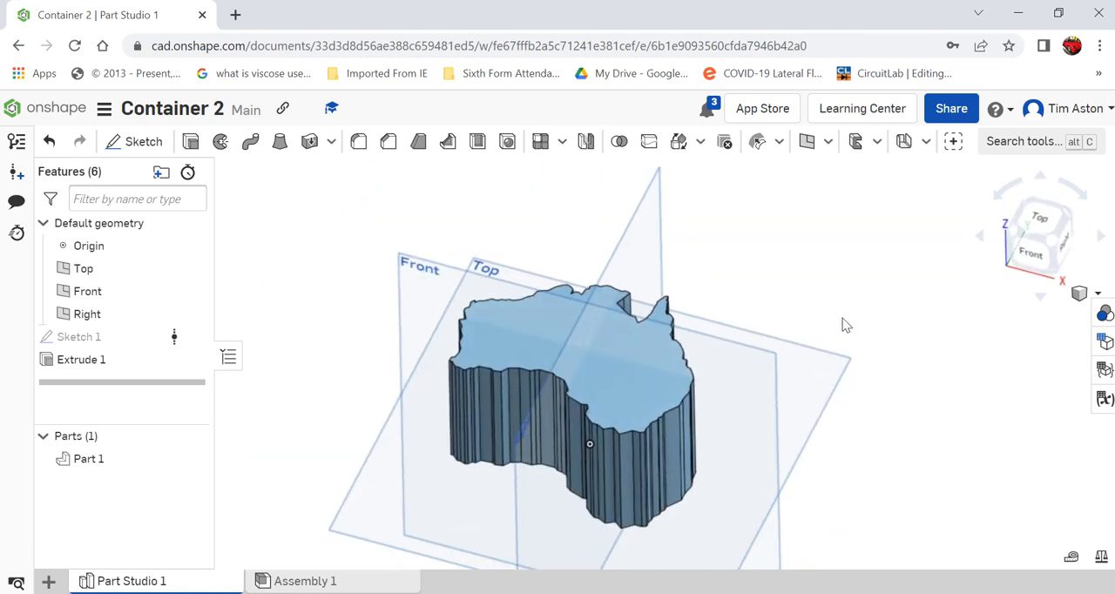
click(477, 143)
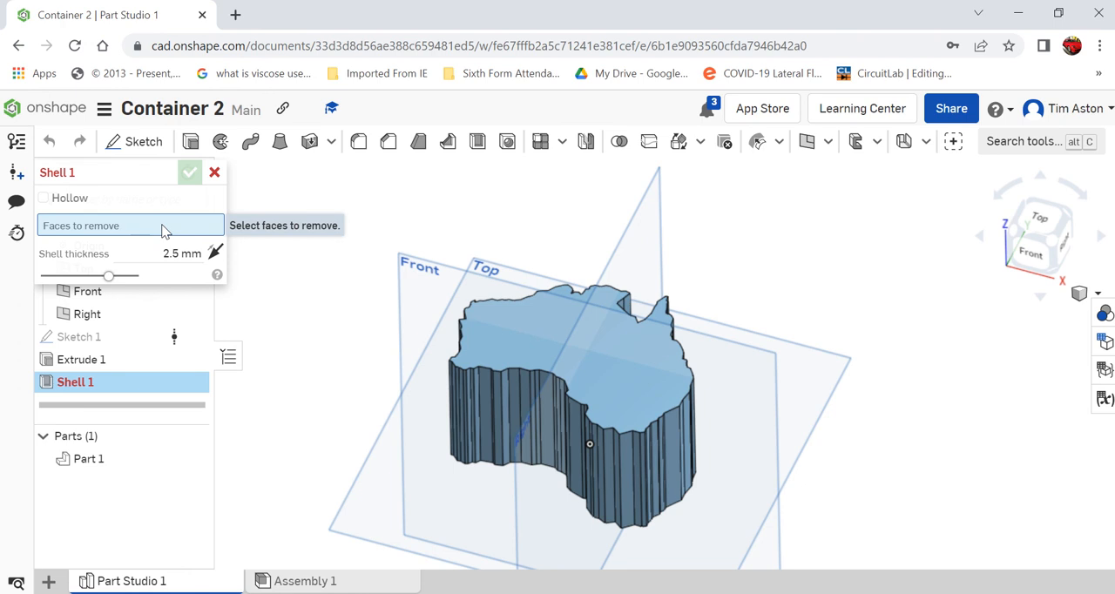
click(475, 334)
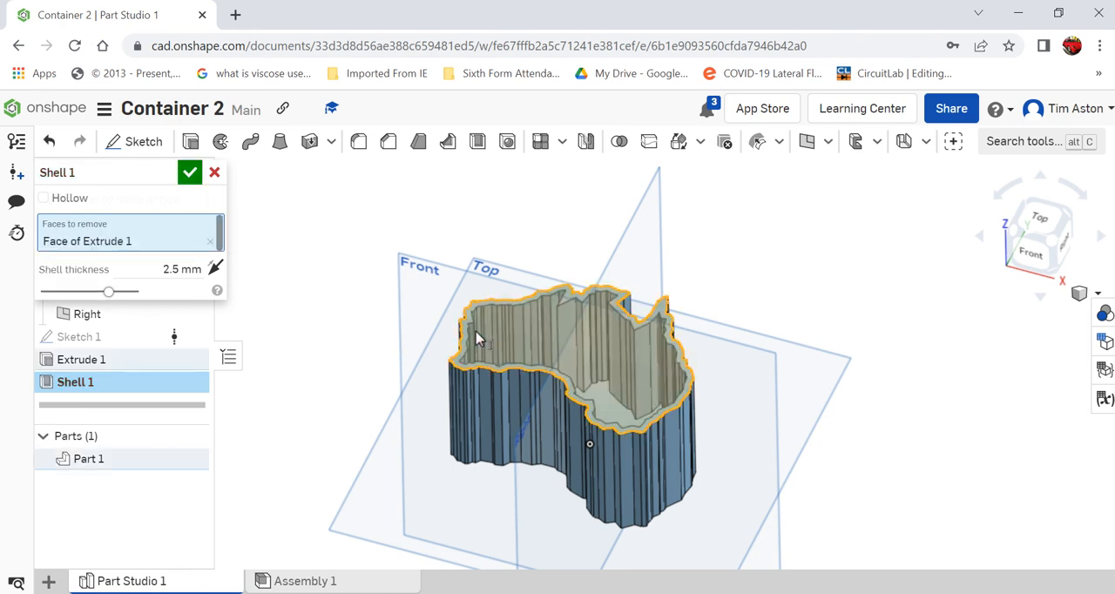
click(180, 272)
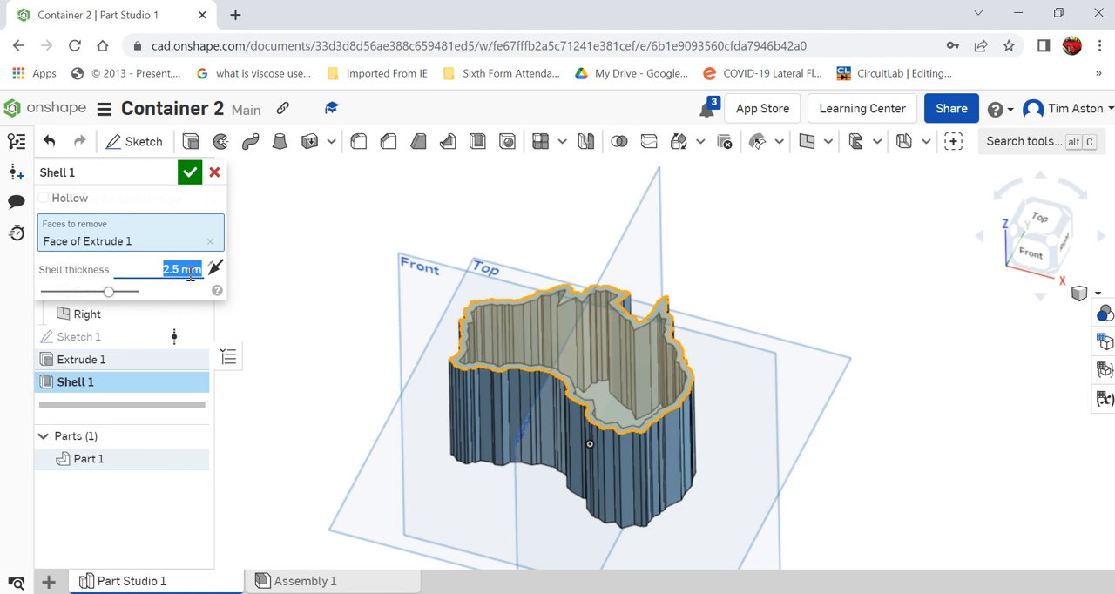
text(2)
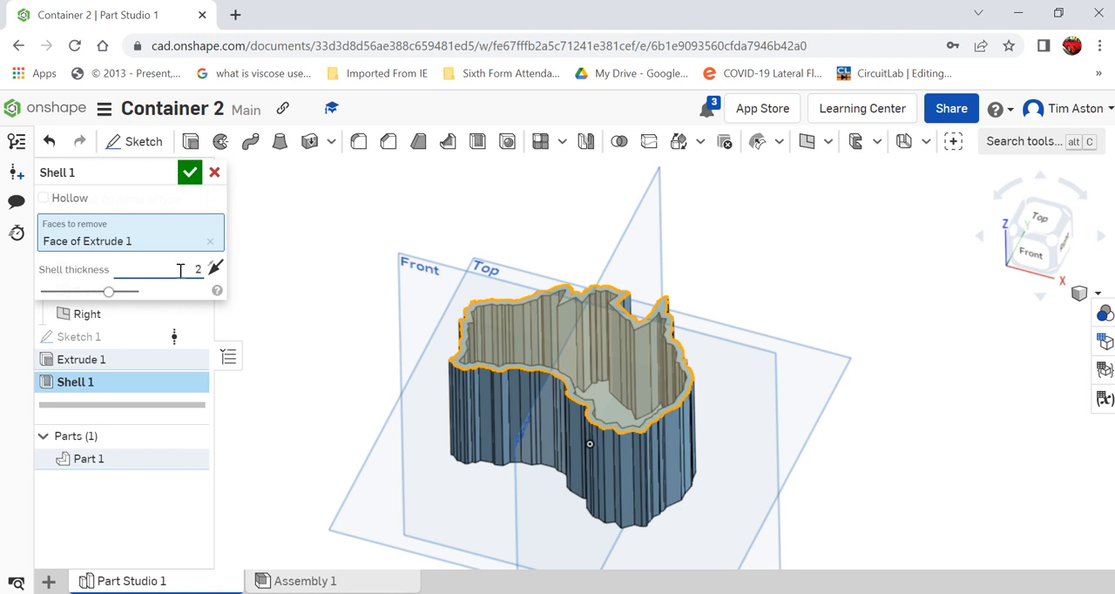
click(189, 173)
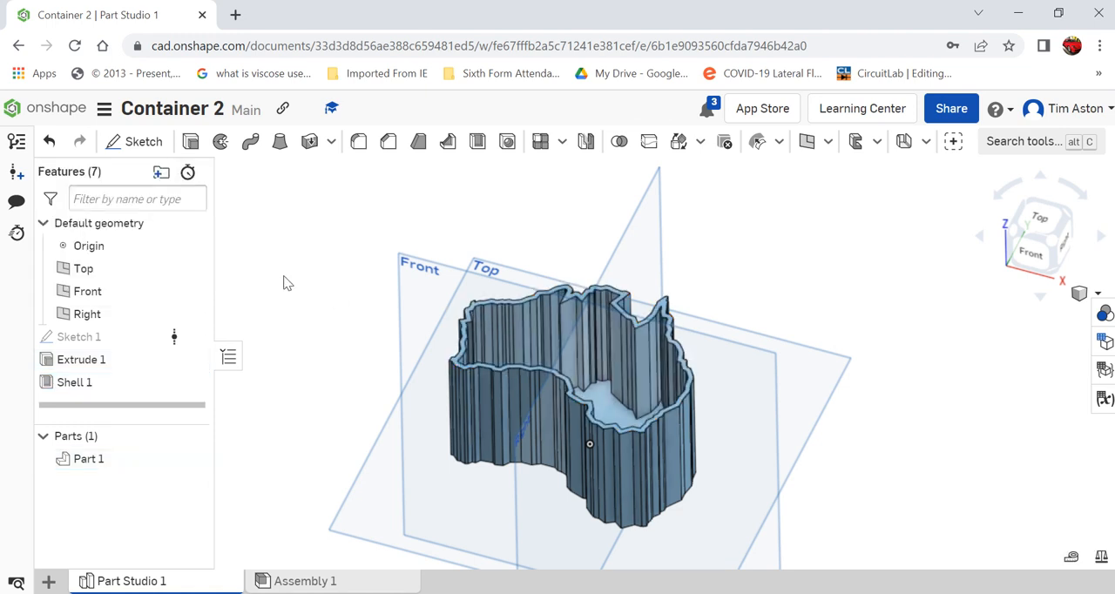
right_drag(287, 283, 684, 410)
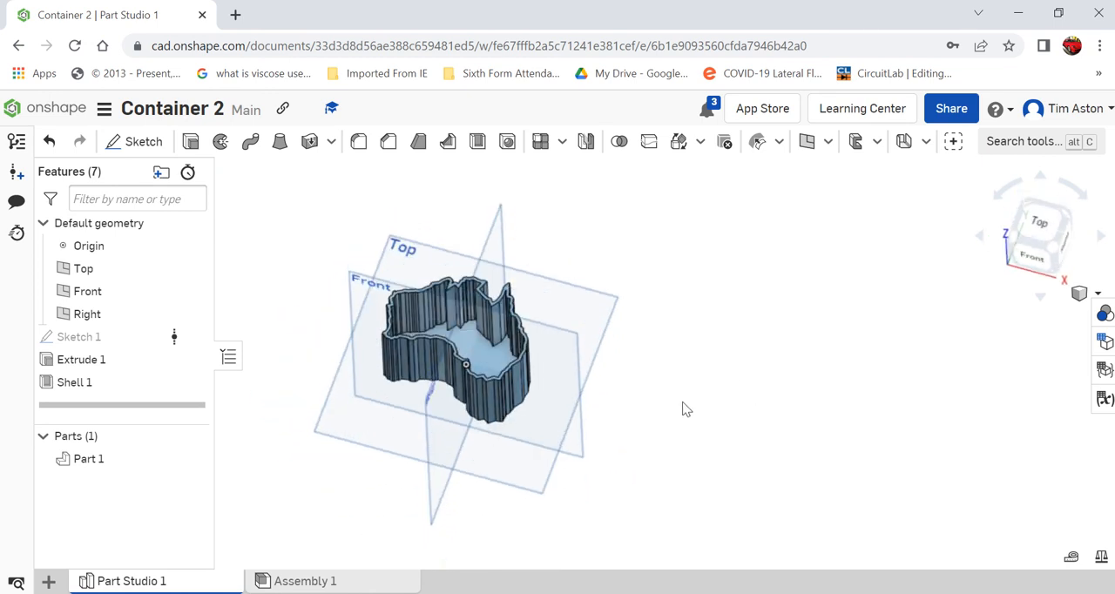
scroll(683, 402, down, 3)
scroll(440, 389, up, 3)
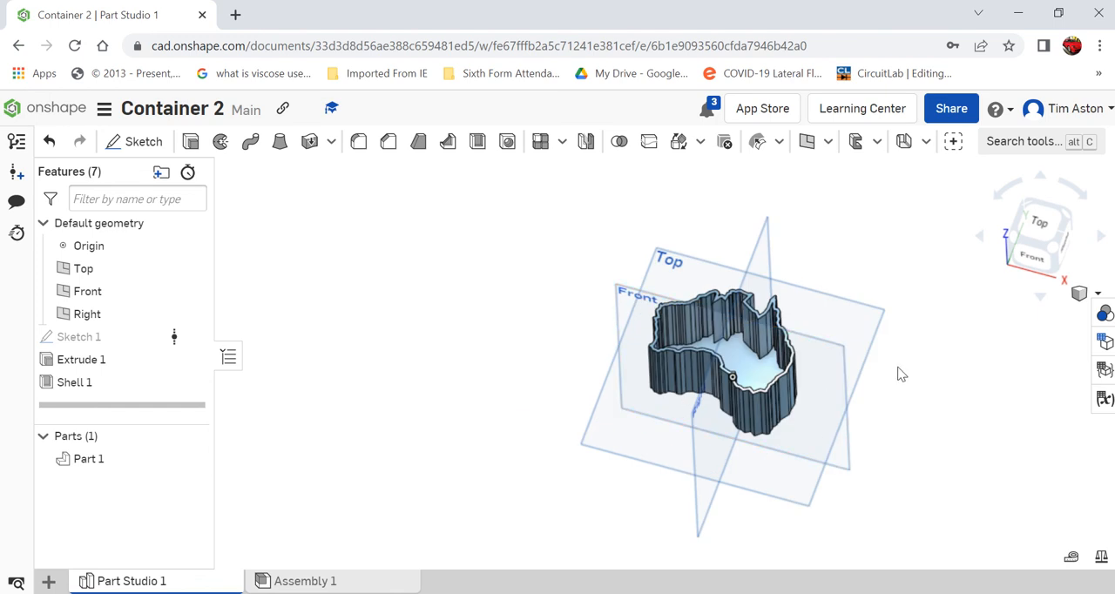
scroll(901, 377, up, 3)
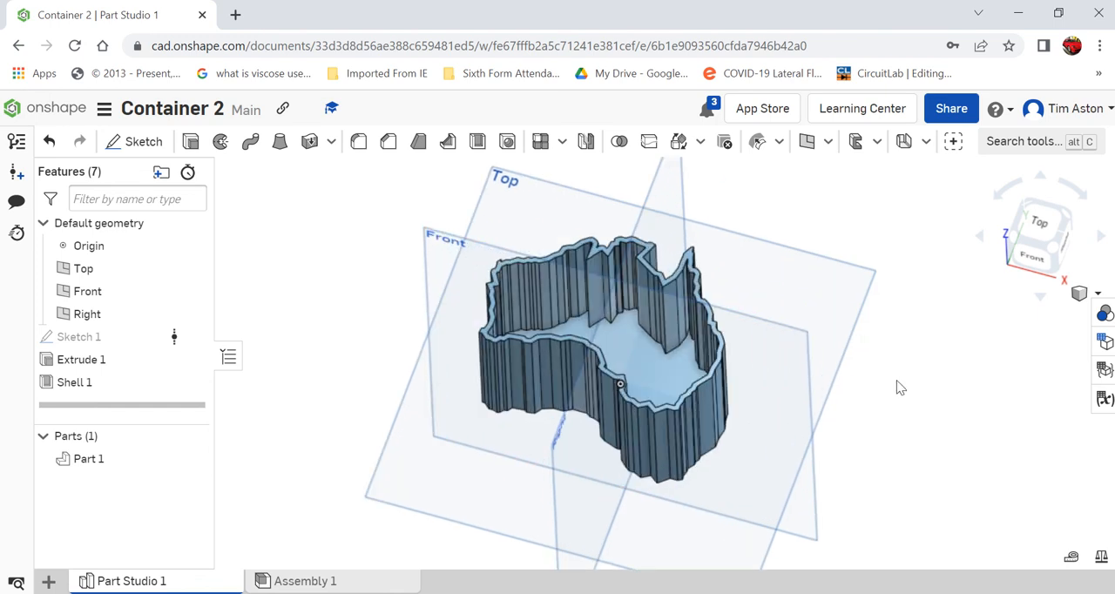
Open the export settings for Part Studio 1 and choose PARASOLID as the format
right_click(179, 587)
click(99, 562)
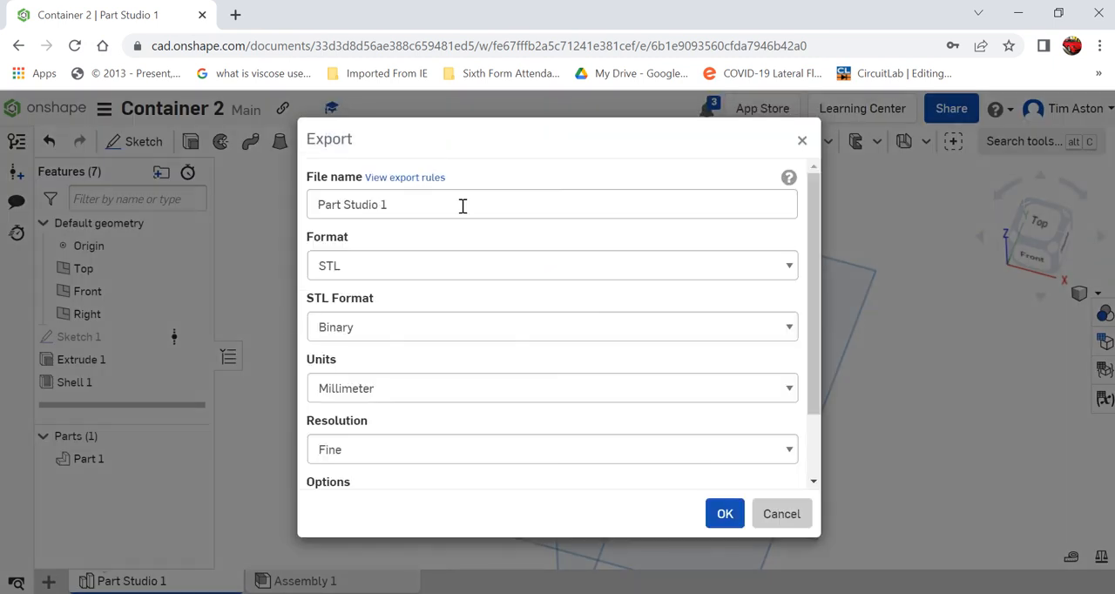
click(774, 266)
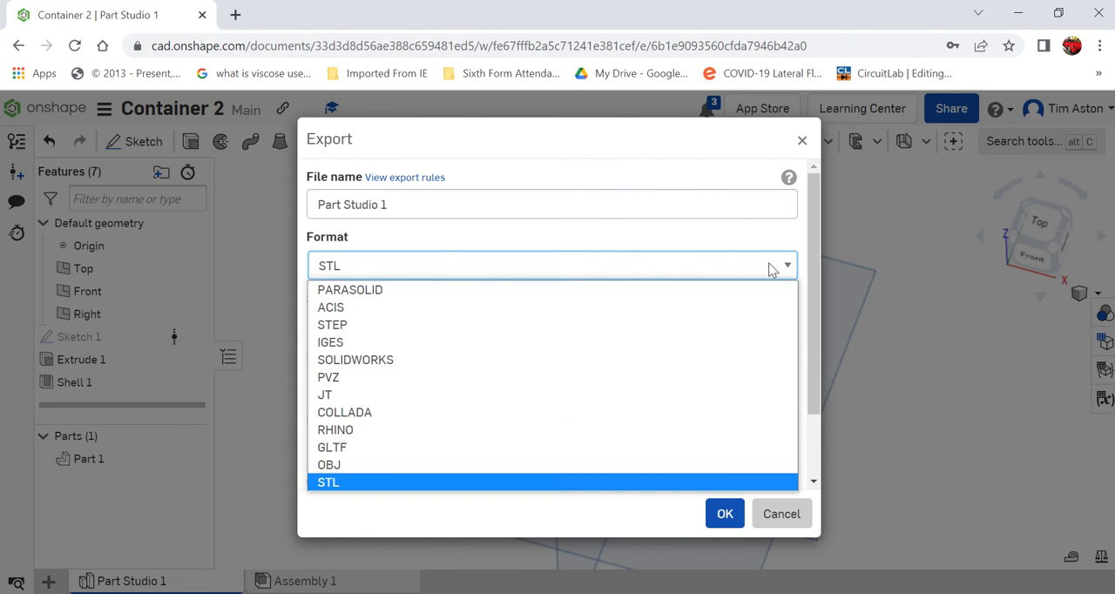
click(451, 293)
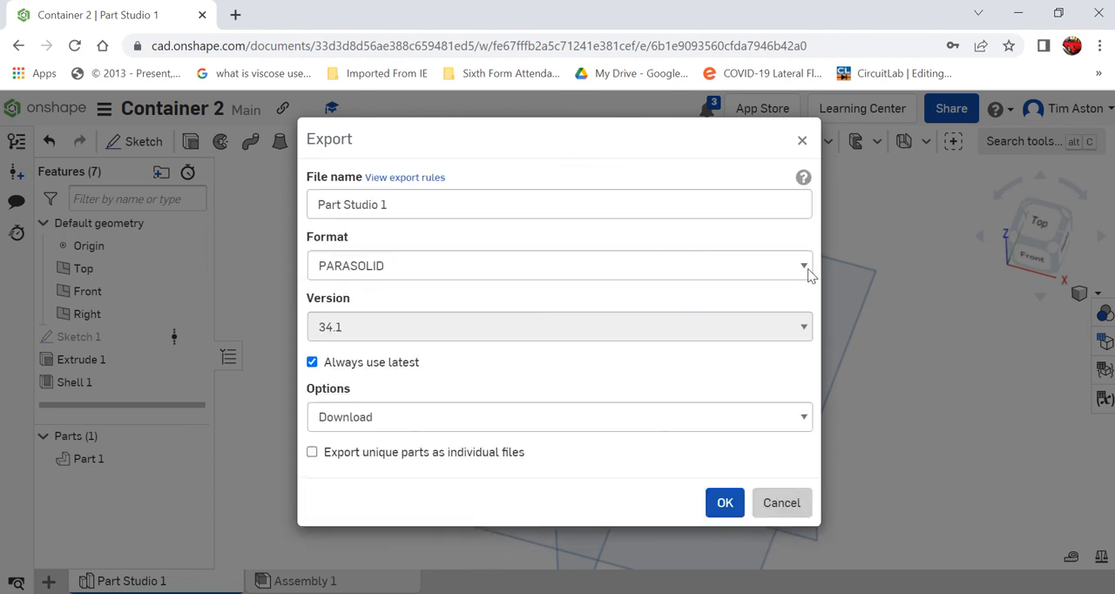
Set the export format to STL with Fine resolution and export the container
click(808, 267)
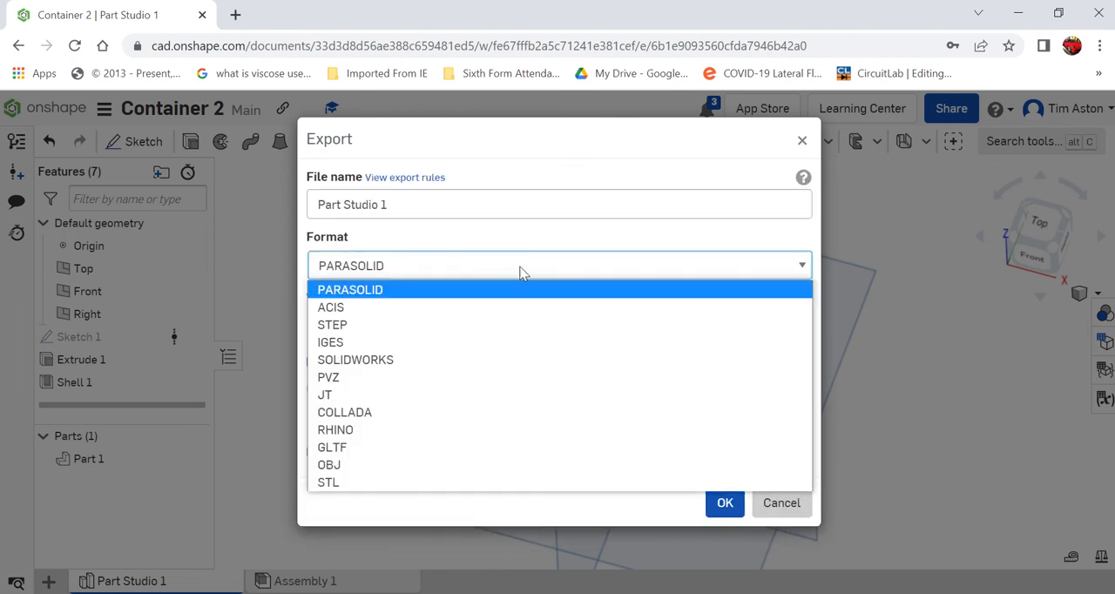
click(325, 484)
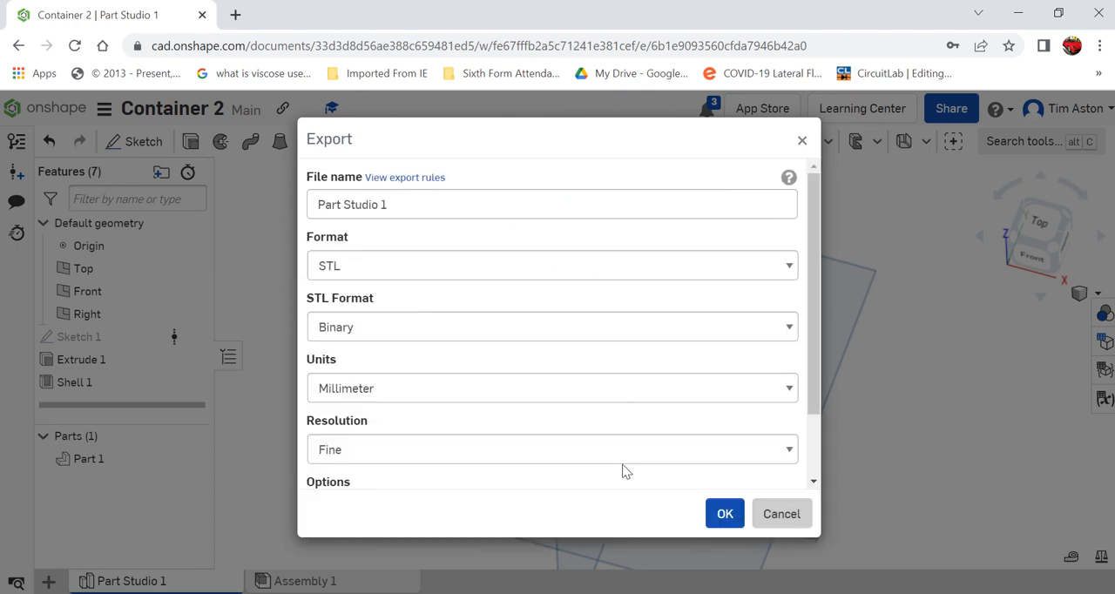
click(609, 453)
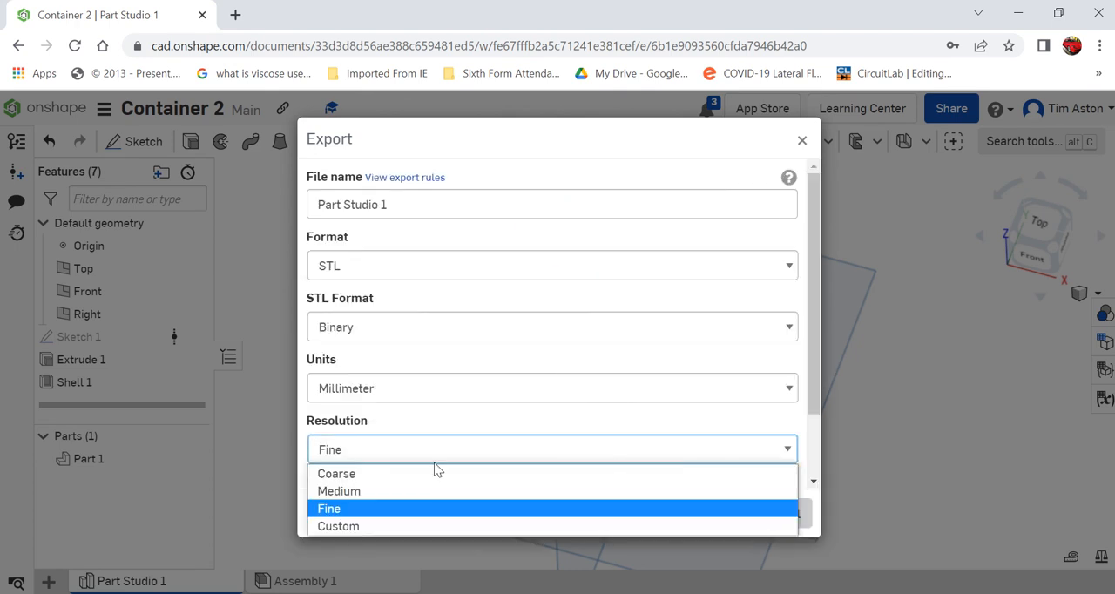
click(411, 509)
click(728, 515)
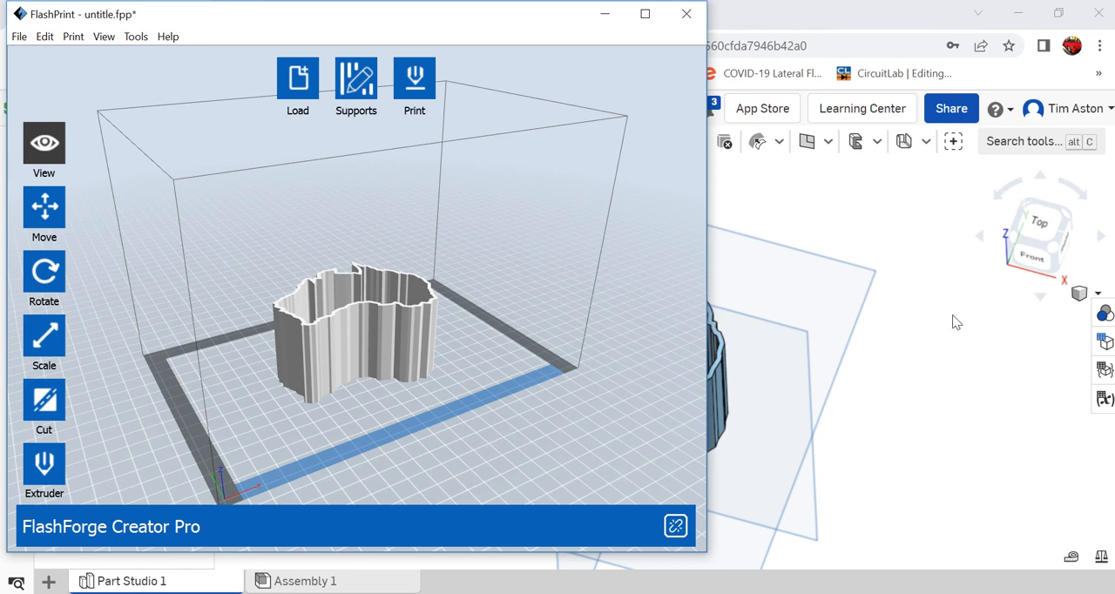
Minimize the FlashPrint window to return to the Onshape part studio
click(606, 15)
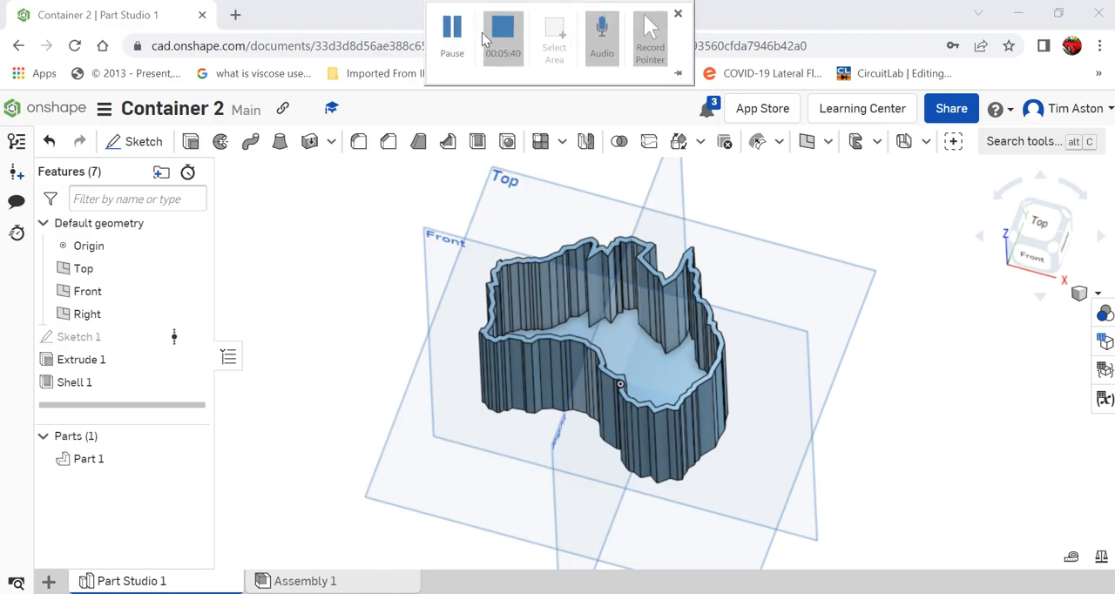